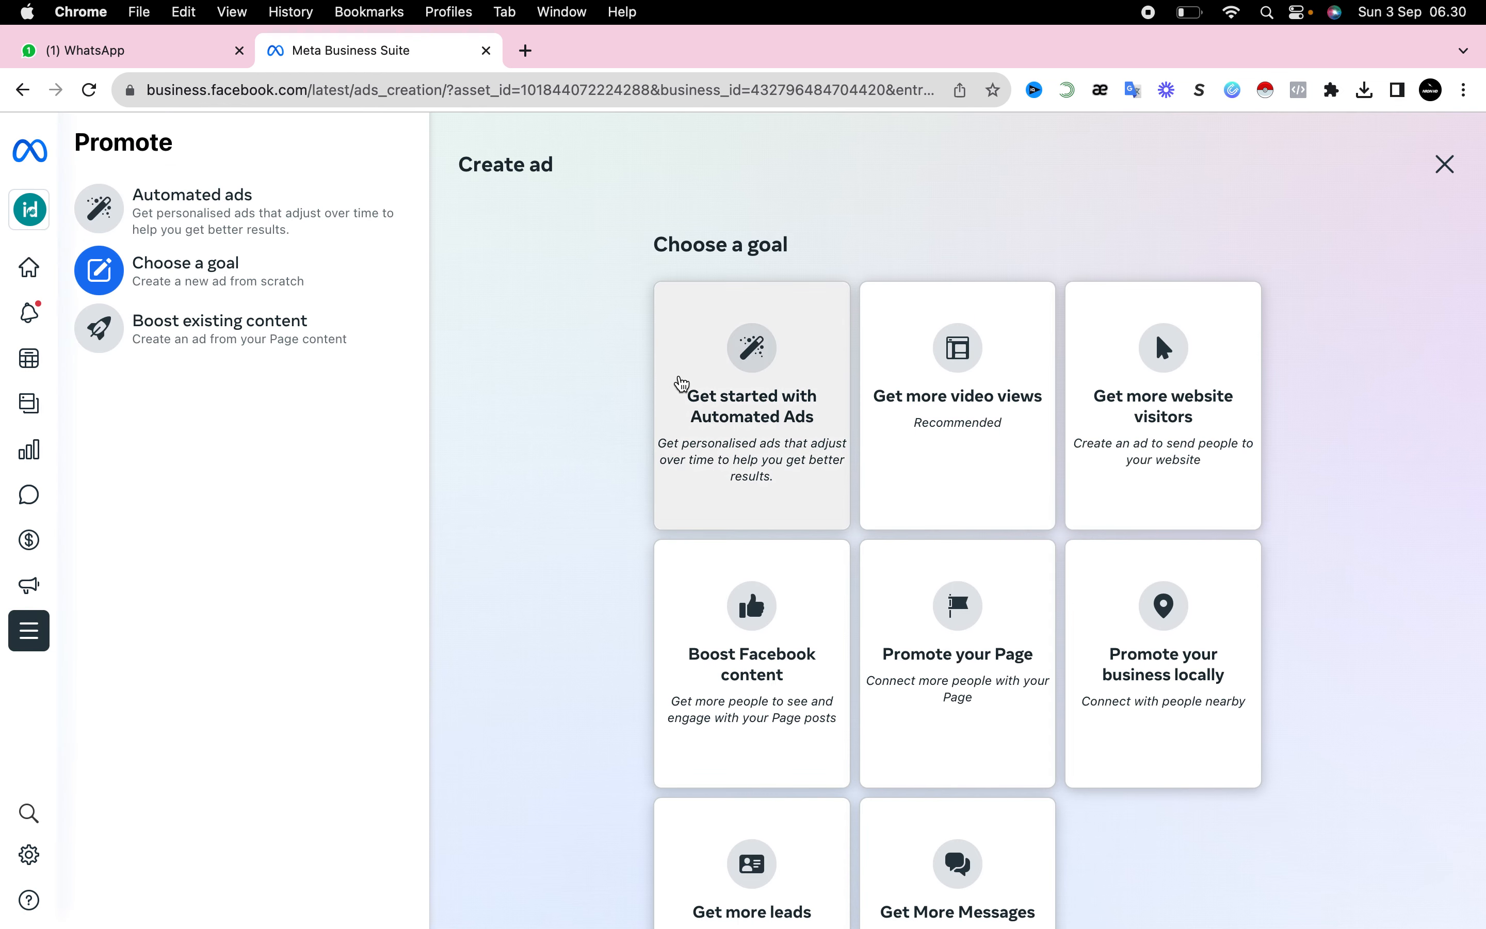
- Choose the goal of promoting the business locally for the new ad
{"action": "scroll", "coordinate": [678, 458], "scroll_direction": "down", "scroll_amount": 2}
{"action": "scroll", "coordinate": [678, 457], "scroll_direction": "up", "scroll_amount": 2}
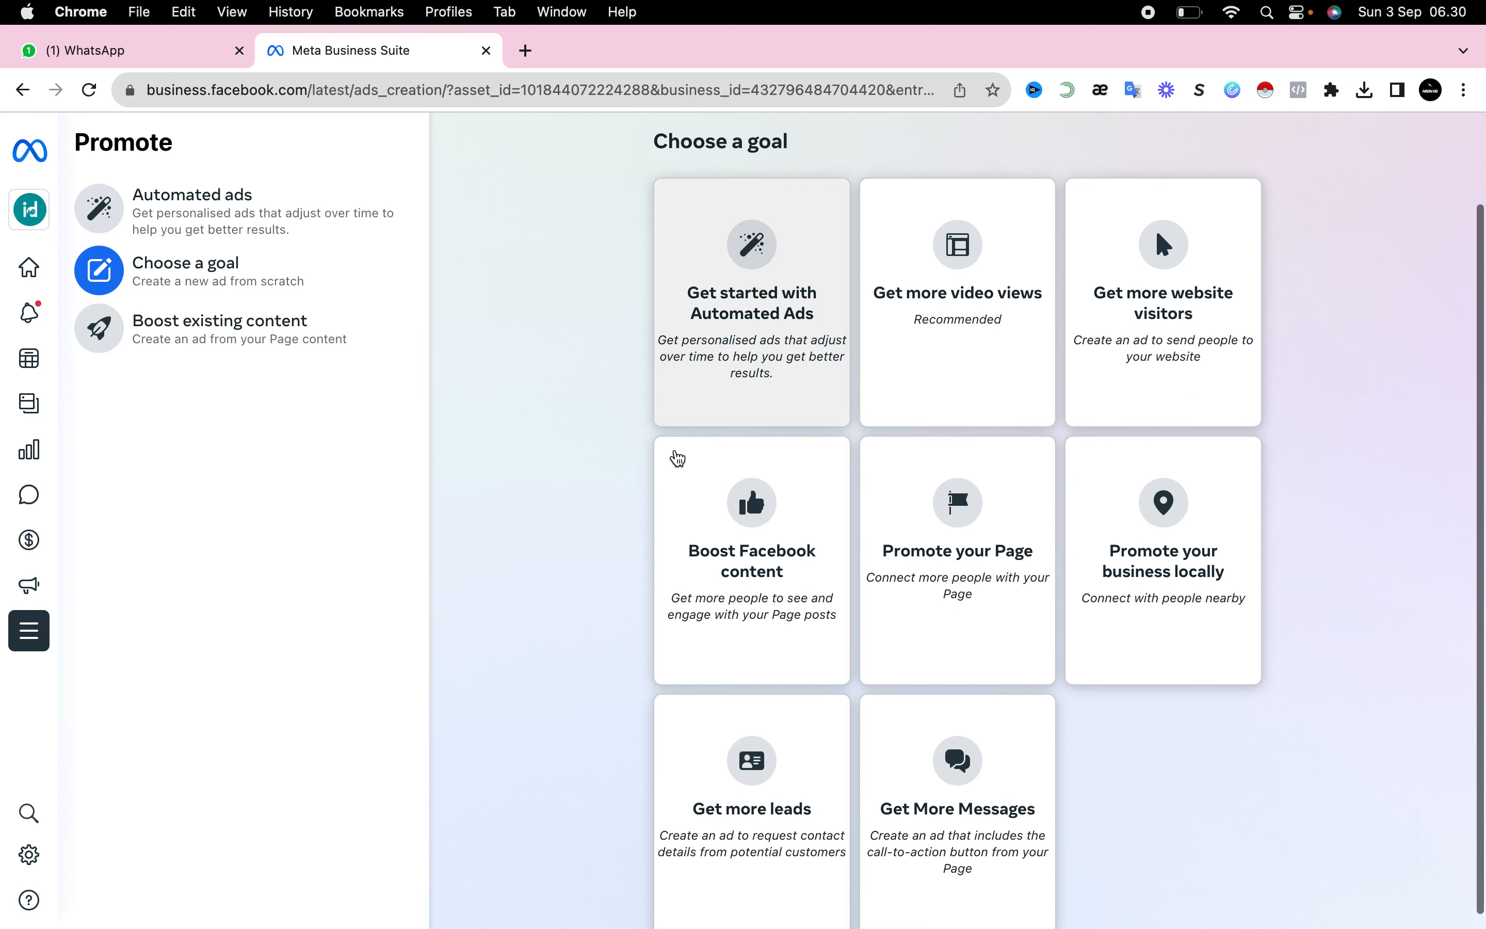
{"action": "scroll", "coordinate": [678, 458], "scroll_direction": "down", "scroll_amount": 2}
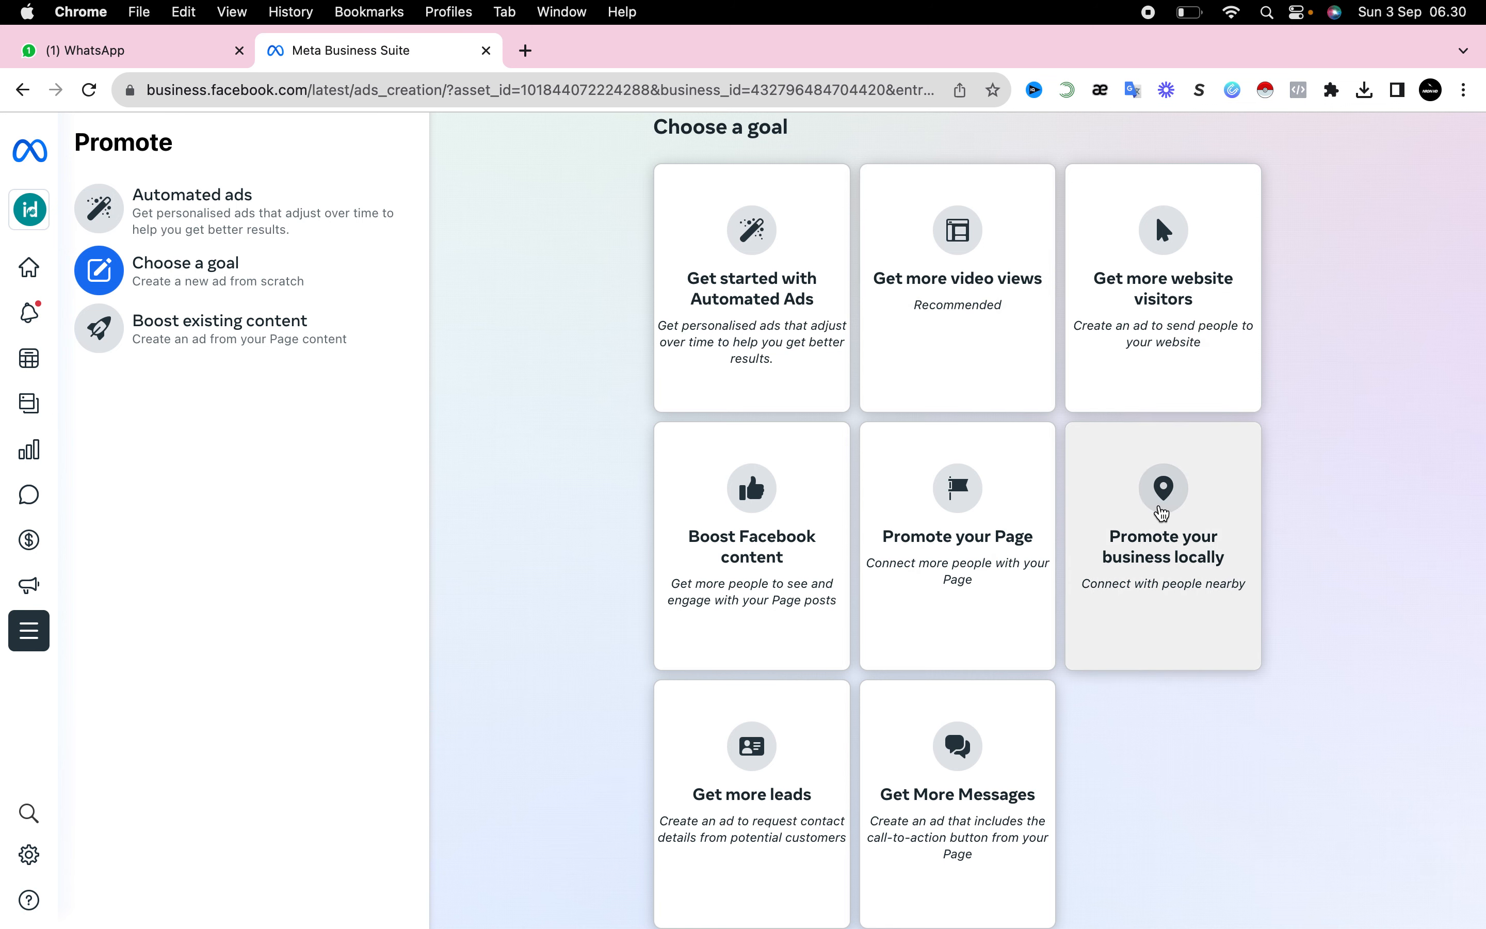
{"action": "left_click", "coordinate": [1161, 515]}
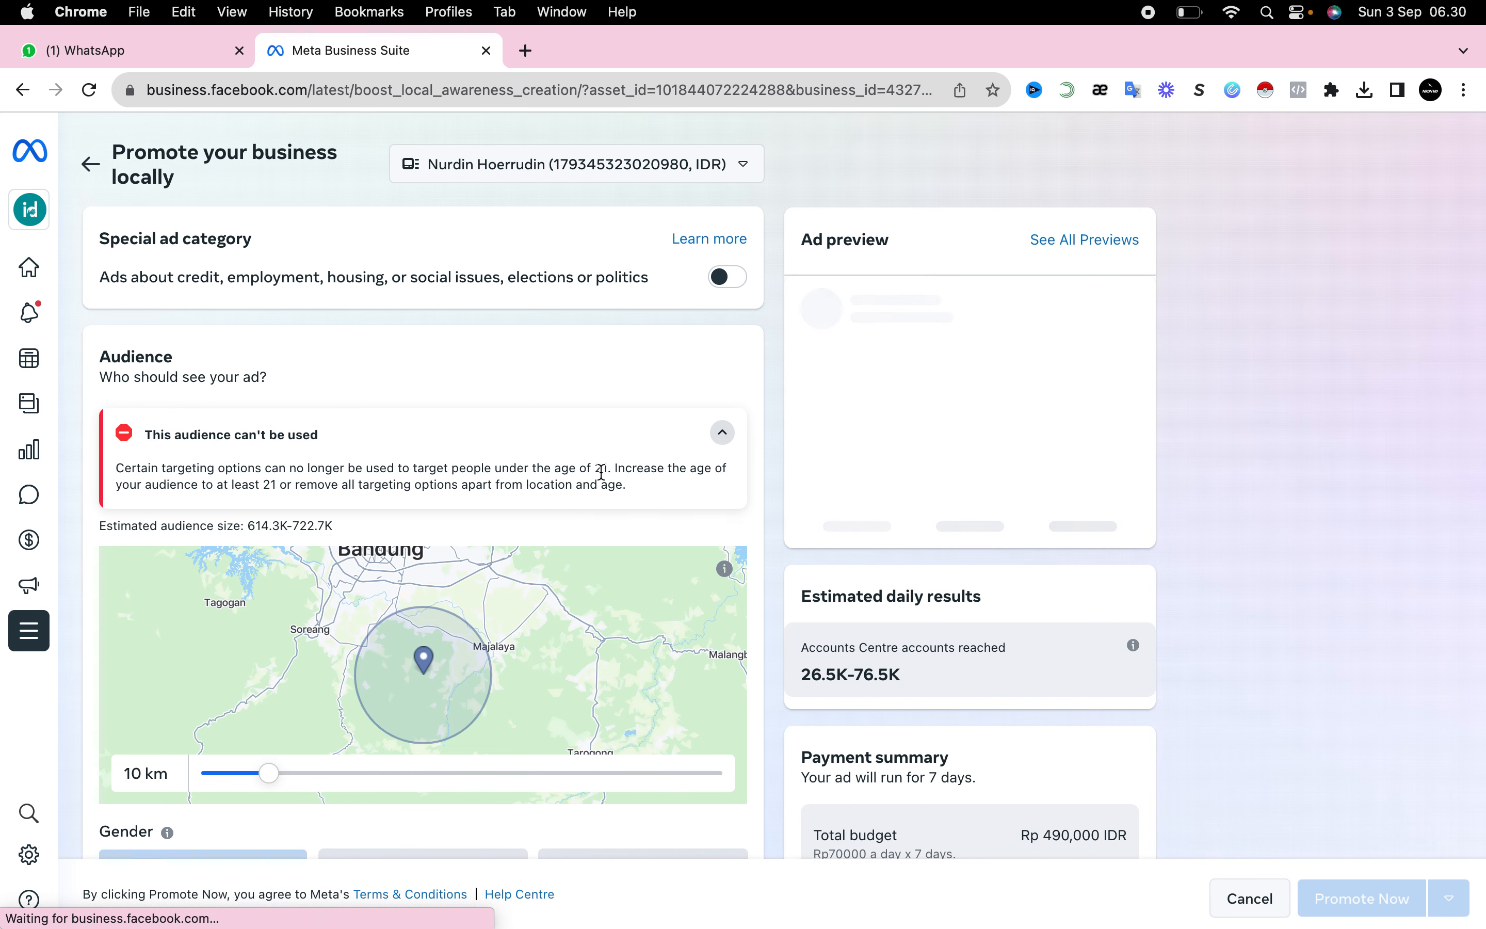
- Set the ad audience's age range to 24–40
{"action": "scroll", "coordinate": [601, 473], "scroll_direction": "down", "scroll_amount": 4}
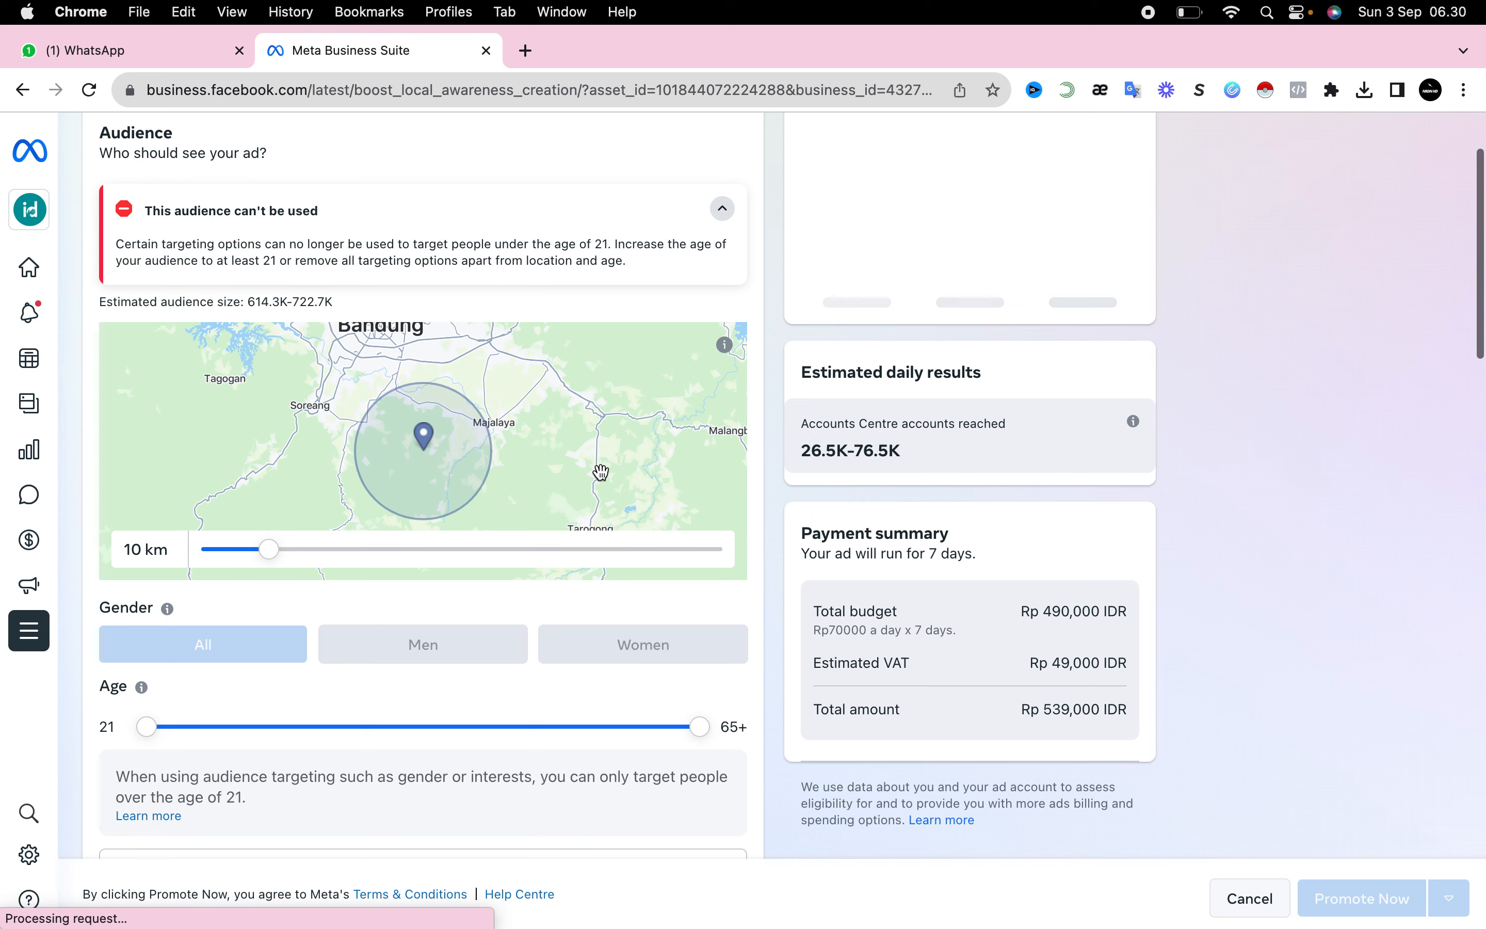
{"action": "scroll", "coordinate": [601, 471], "scroll_direction": "up", "scroll_amount": 2}
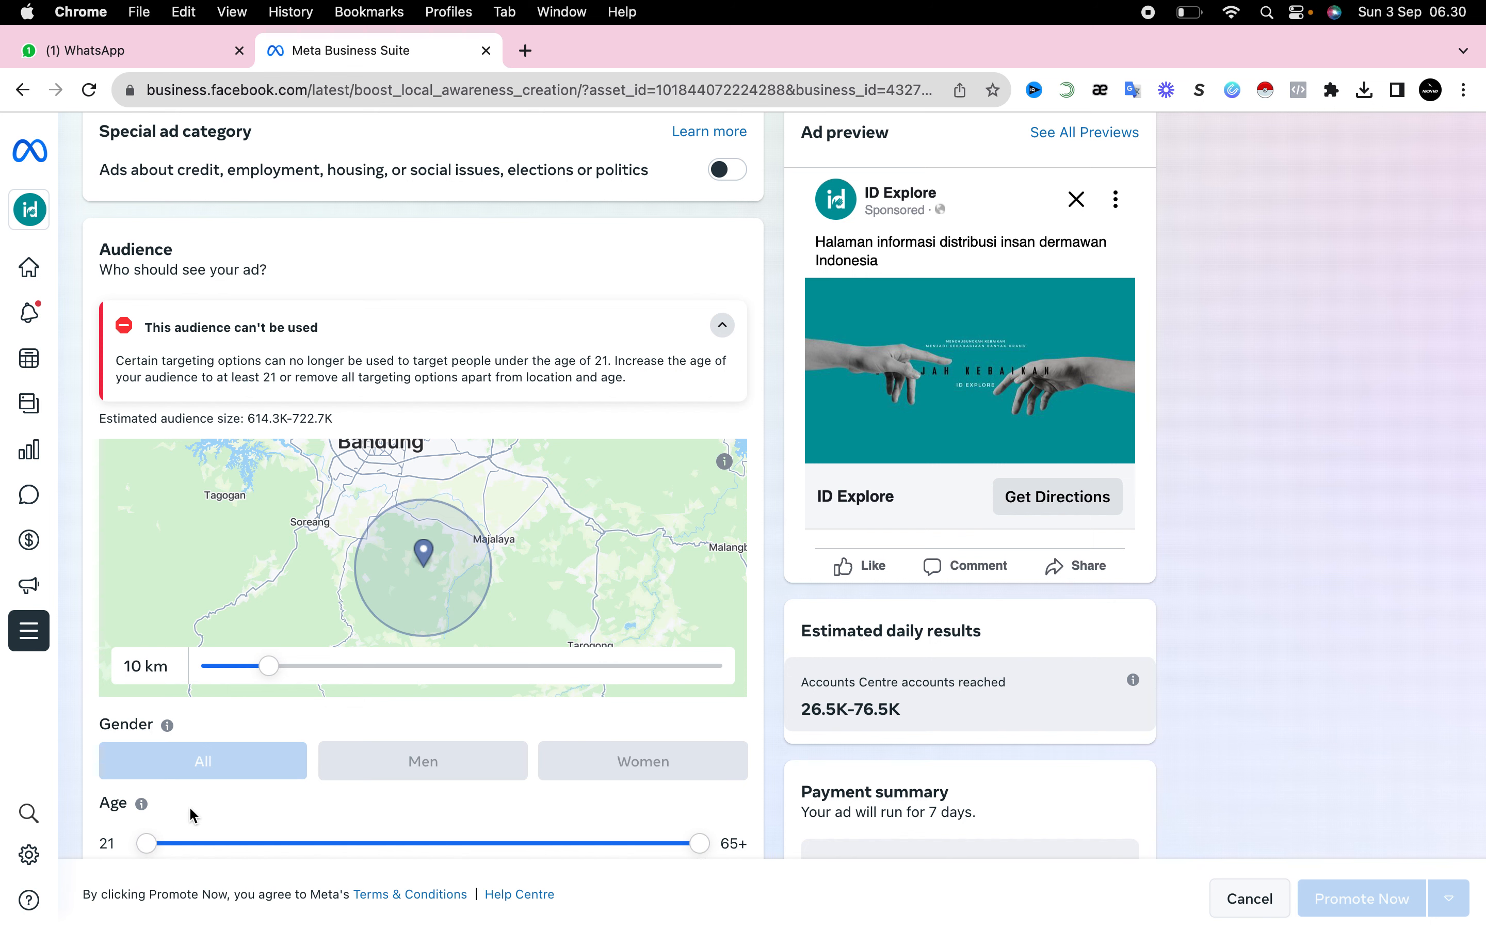
{"action": "left_click_drag", "start_coordinate": [151, 851], "coordinate": [164, 851]}
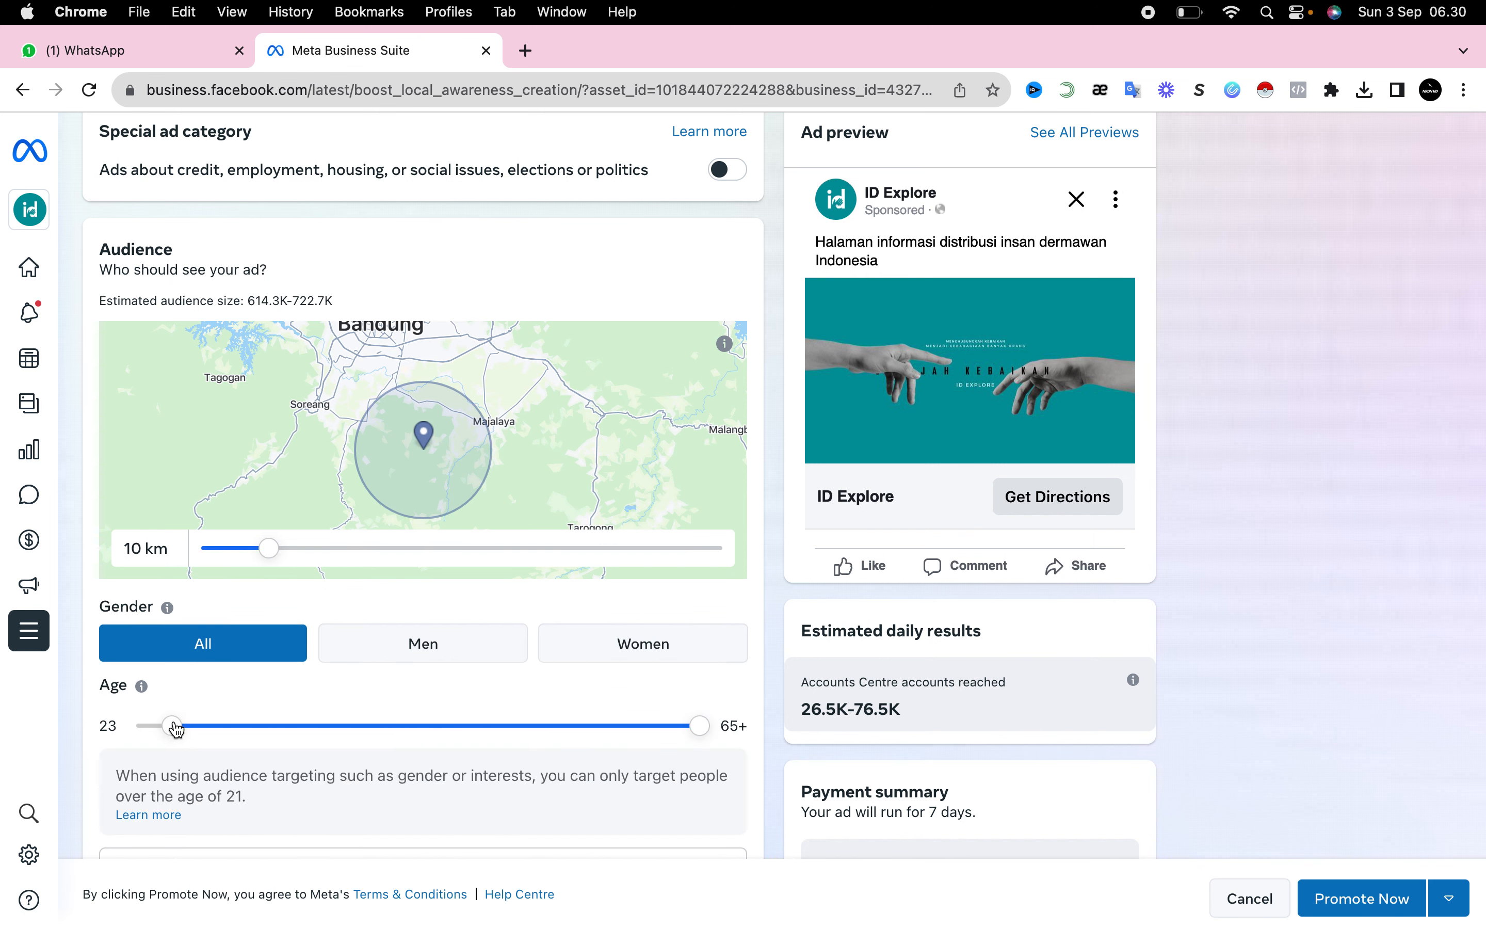
{"action": "left_click_drag", "start_coordinate": [701, 730], "coordinate": [389, 743]}
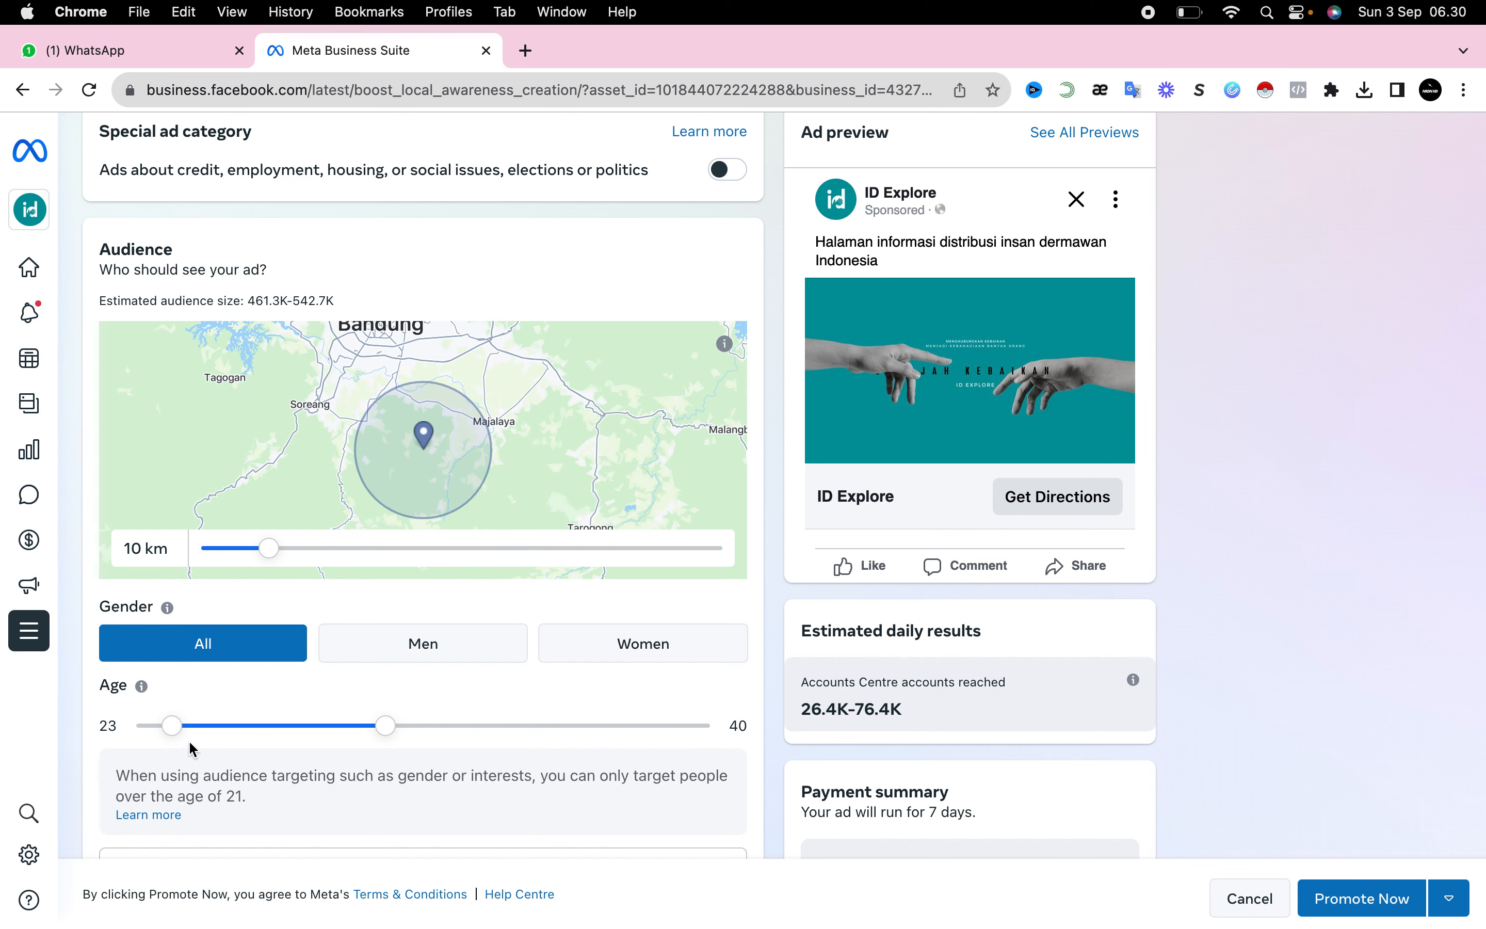
{"action": "left_click", "coordinate": [171, 729]}
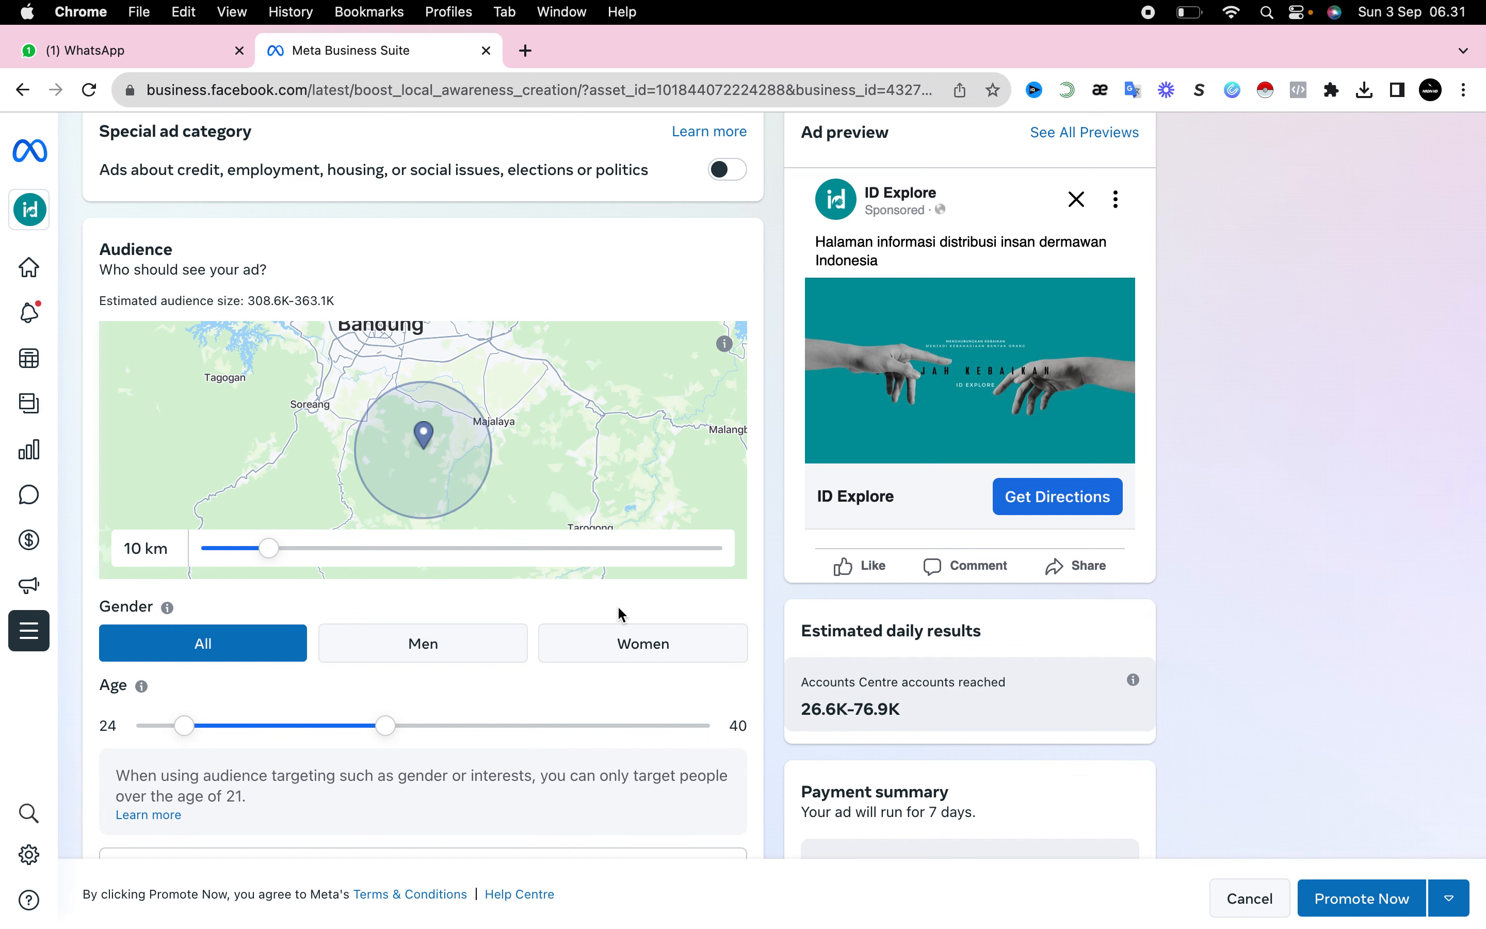
- Review the audience and ad creative sections of the local promotion form, down to the business address
{"action": "scroll", "coordinate": [619, 613], "scroll_direction": "down", "scroll_amount": 3}
{"action": "scroll", "coordinate": [618, 605], "scroll_direction": "down", "scroll_amount": 5}
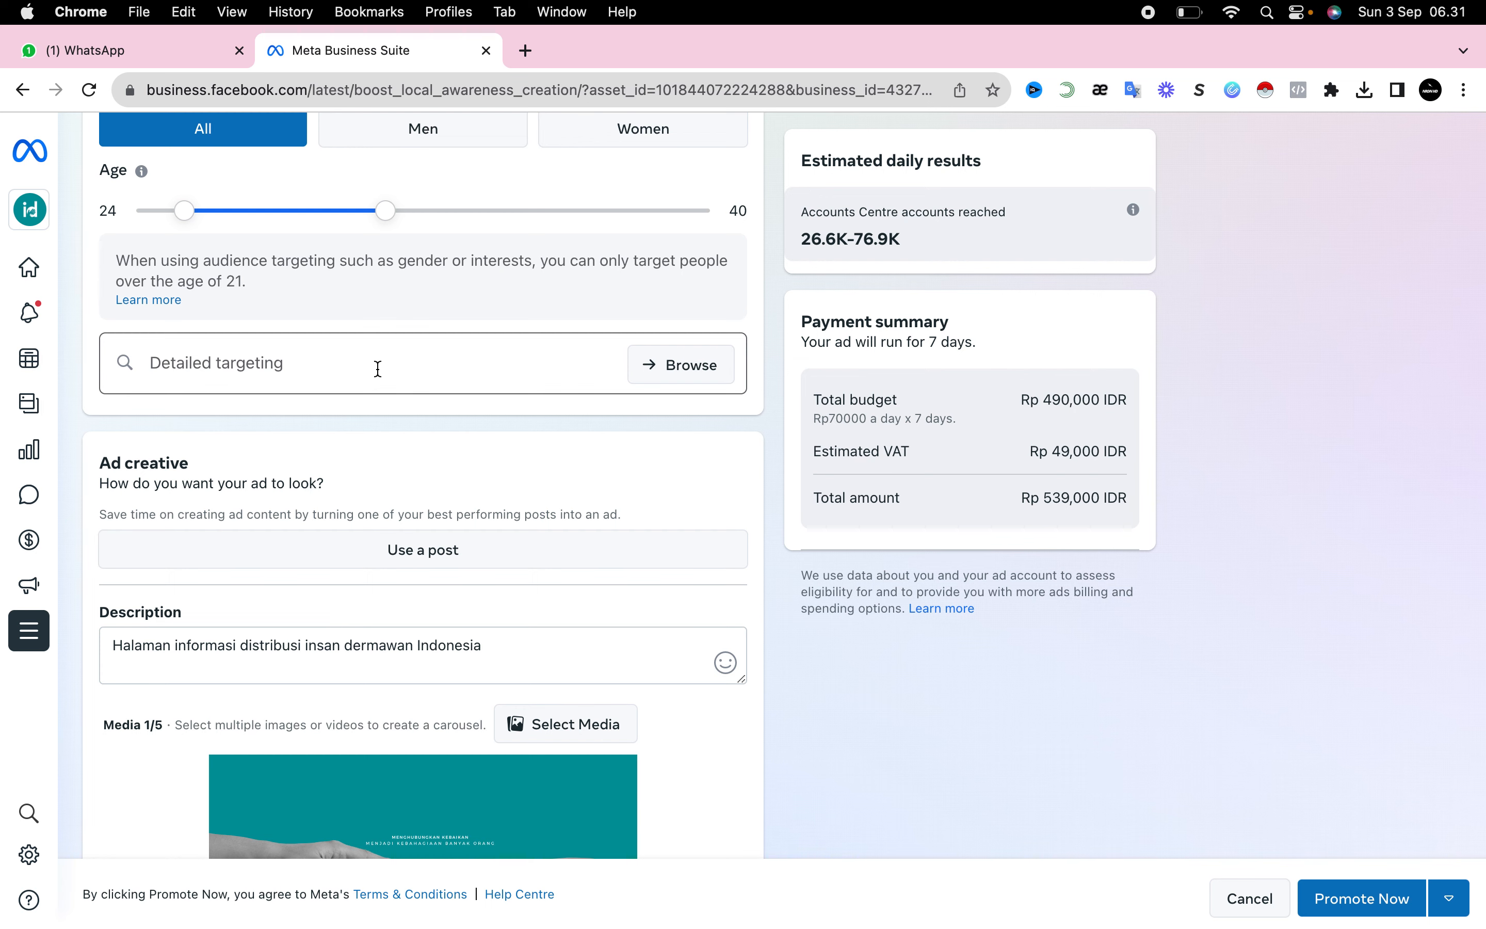
{"action": "scroll", "coordinate": [378, 368], "scroll_direction": "up", "scroll_amount": 8}
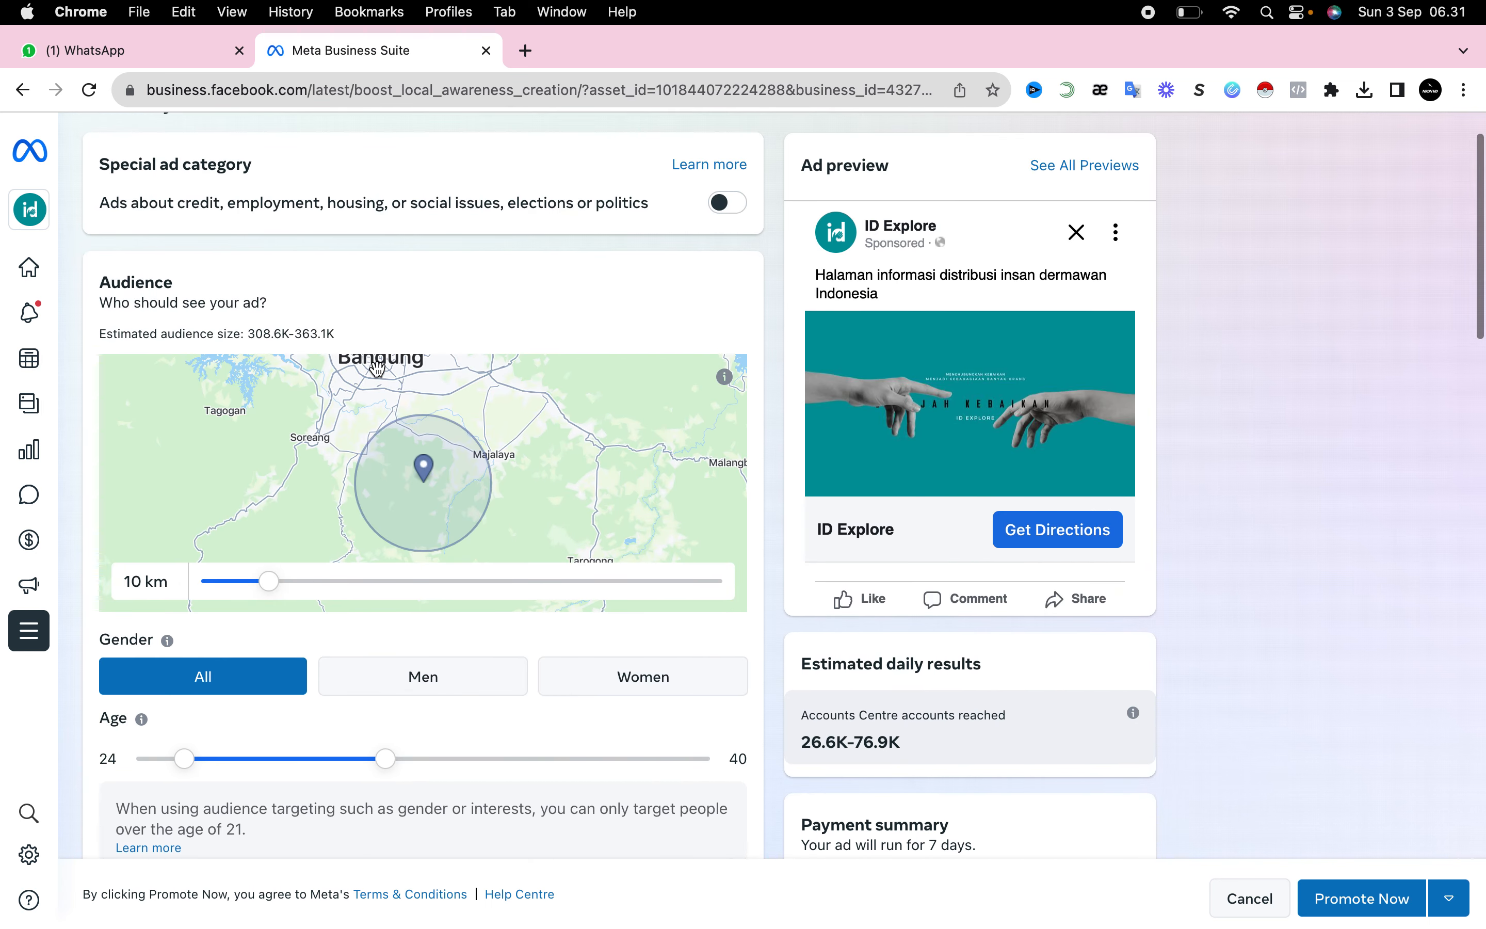
{"action": "scroll", "coordinate": [378, 368], "scroll_direction": "down", "scroll_amount": 3}
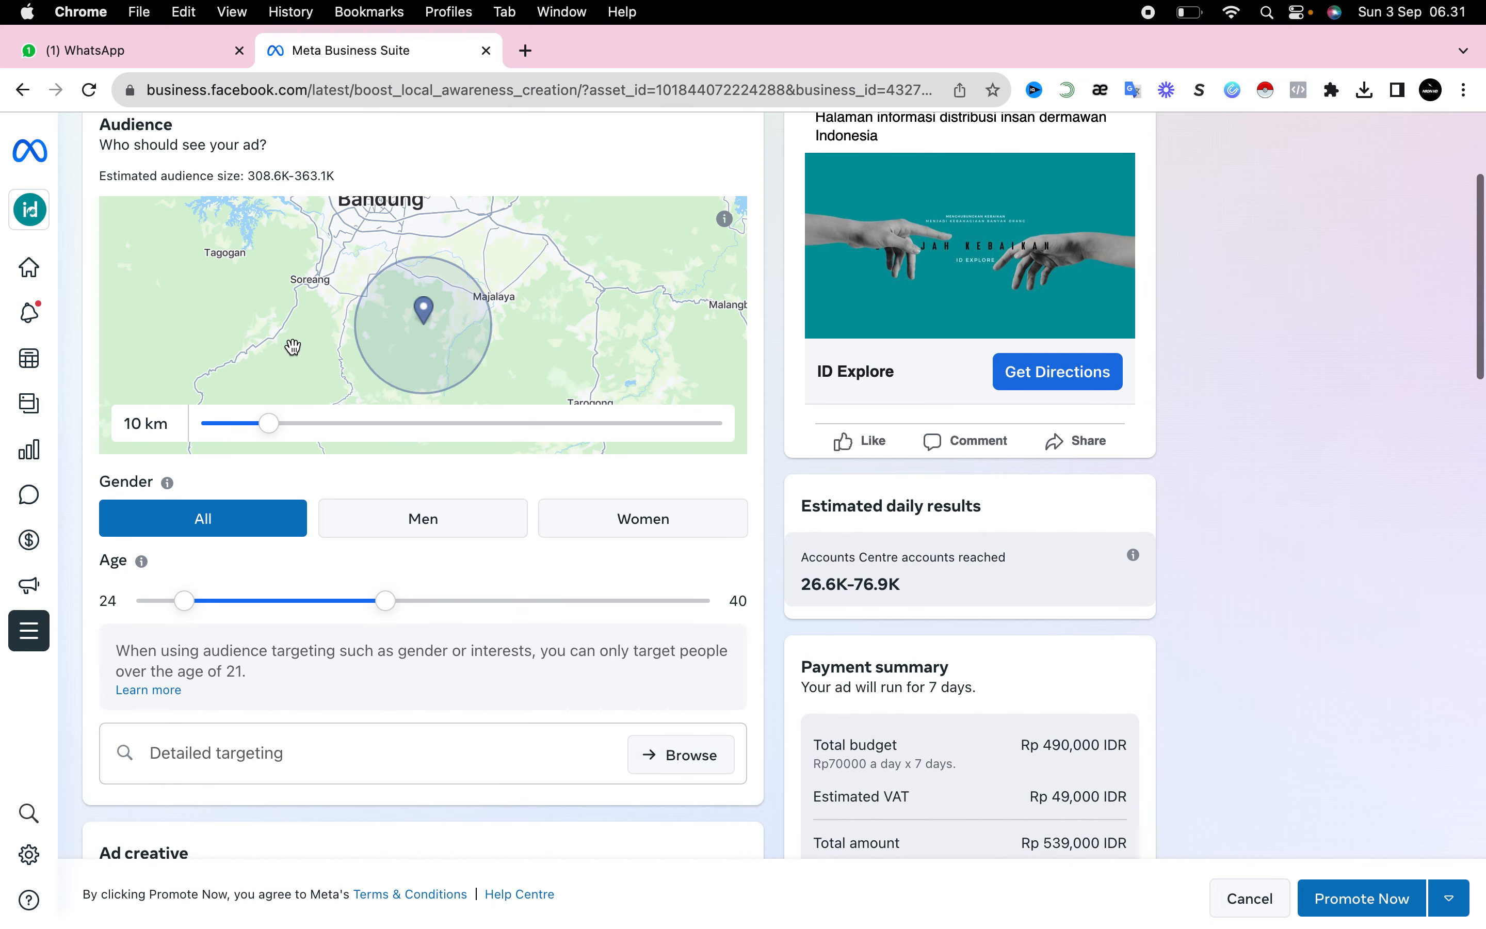
{"action": "scroll", "coordinate": [335, 642], "scroll_direction": "down", "scroll_amount": 8}
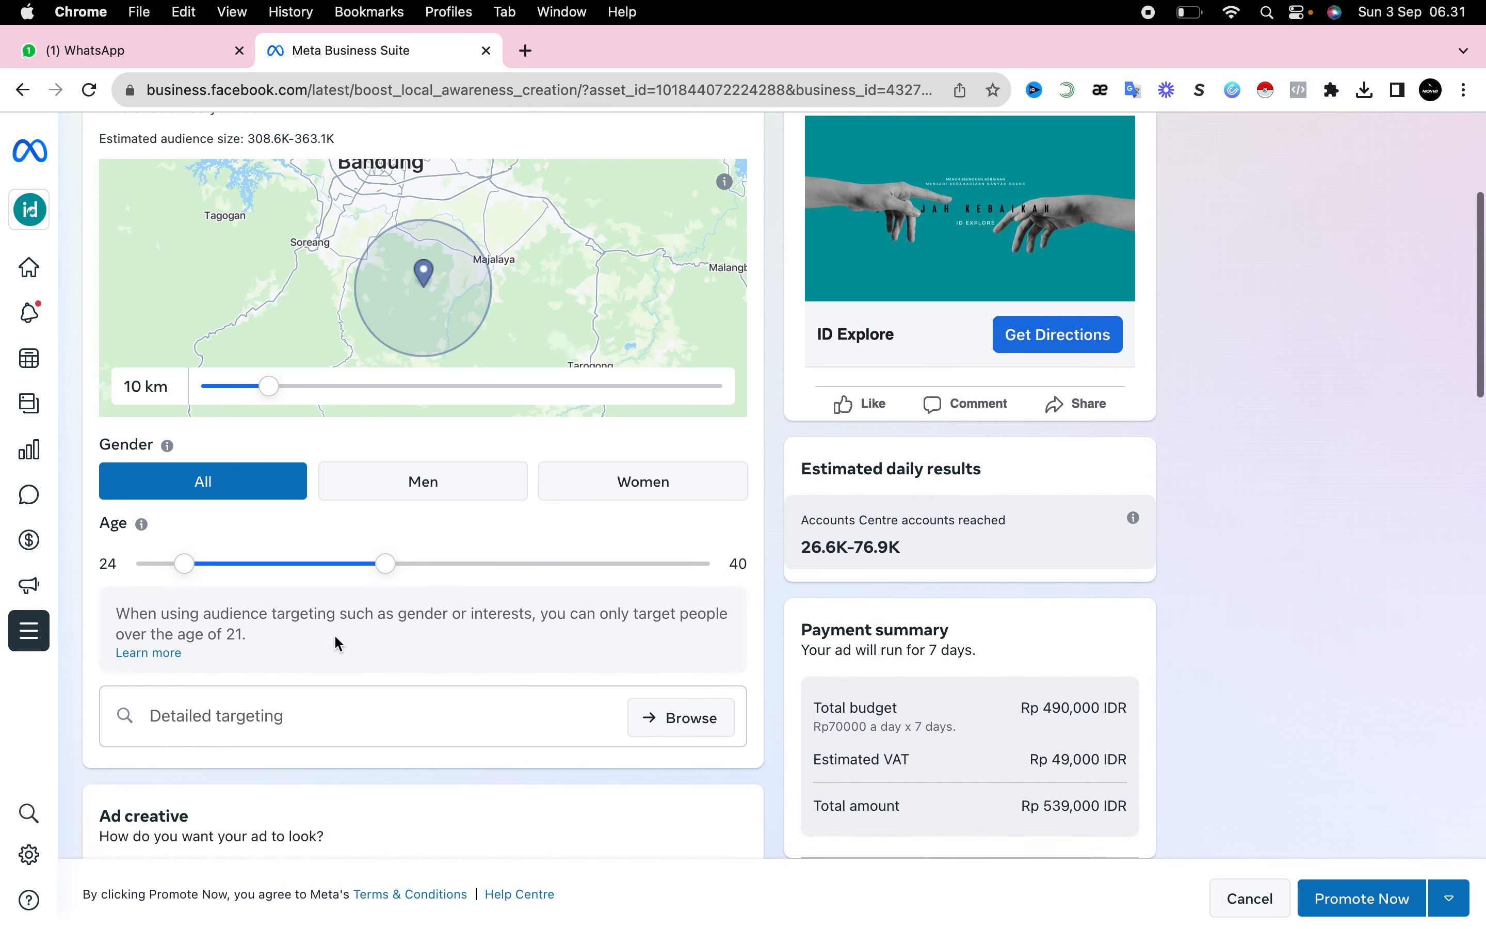
{"action": "scroll", "coordinate": [336, 641], "scroll_direction": "down", "scroll_amount": 9}
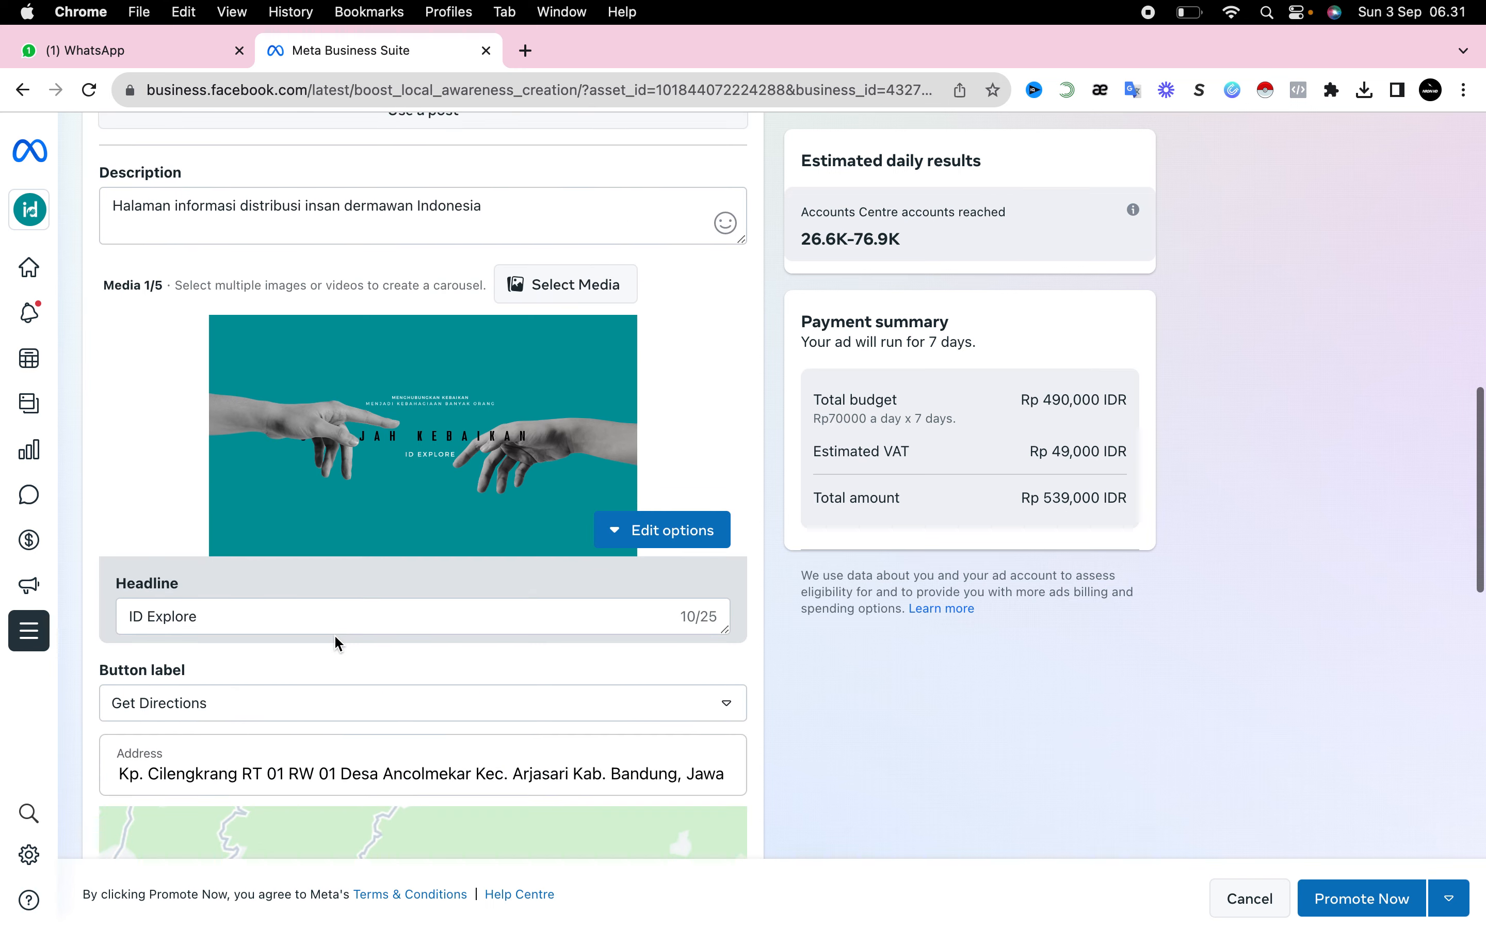
{"action": "left_click", "coordinate": [334, 504]}
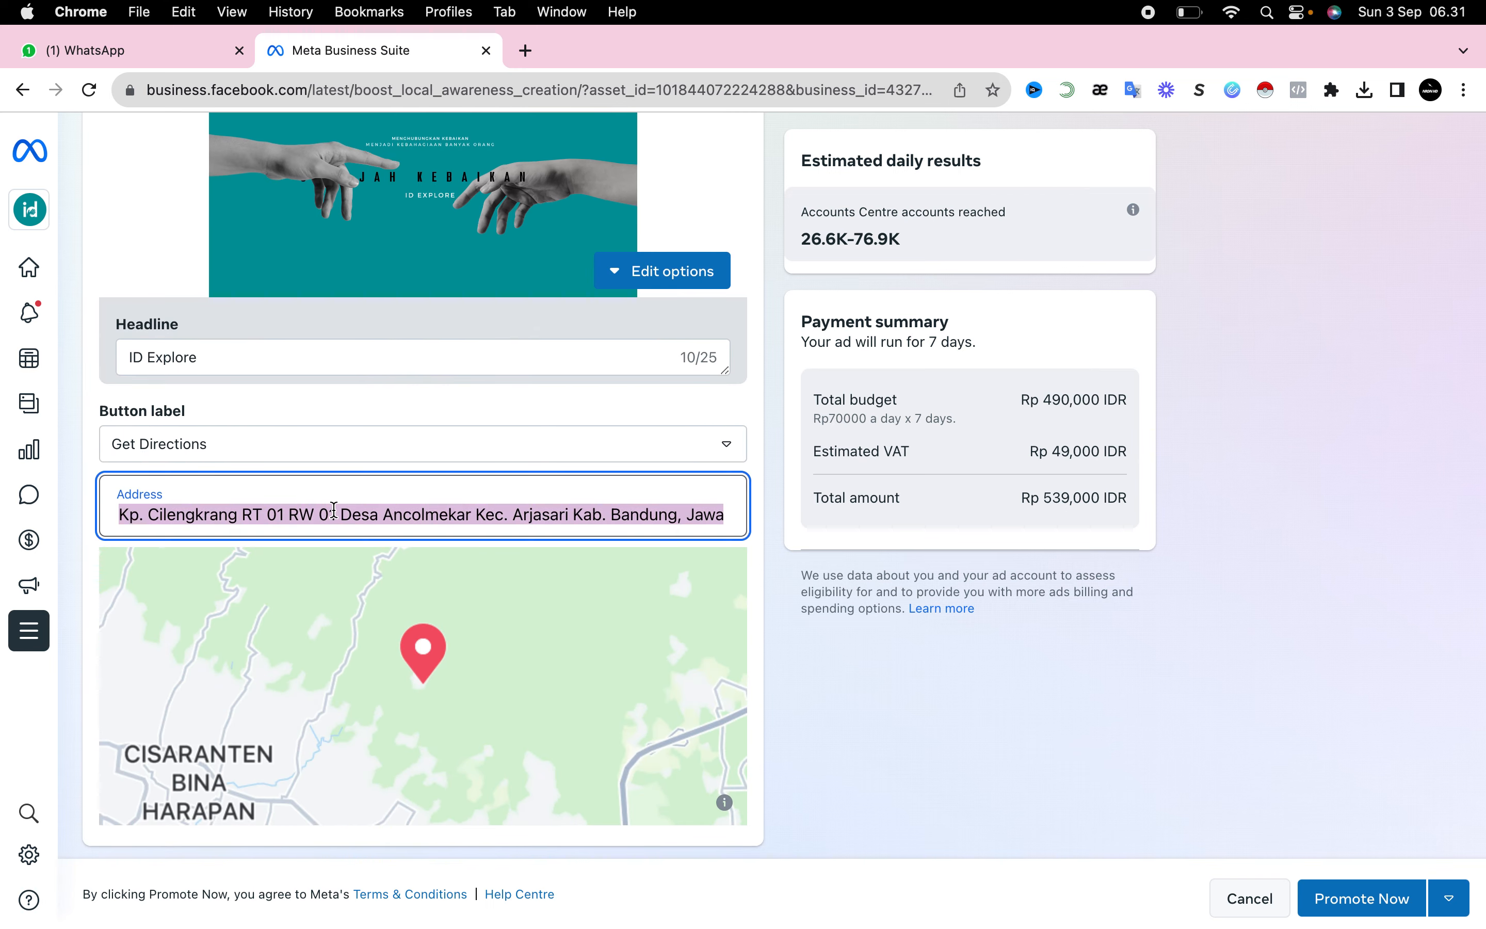
- Set the audience radius around the business location to 5 km
{"action": "scroll", "coordinate": [519, 528], "scroll_direction": "up", "scroll_amount": 17}
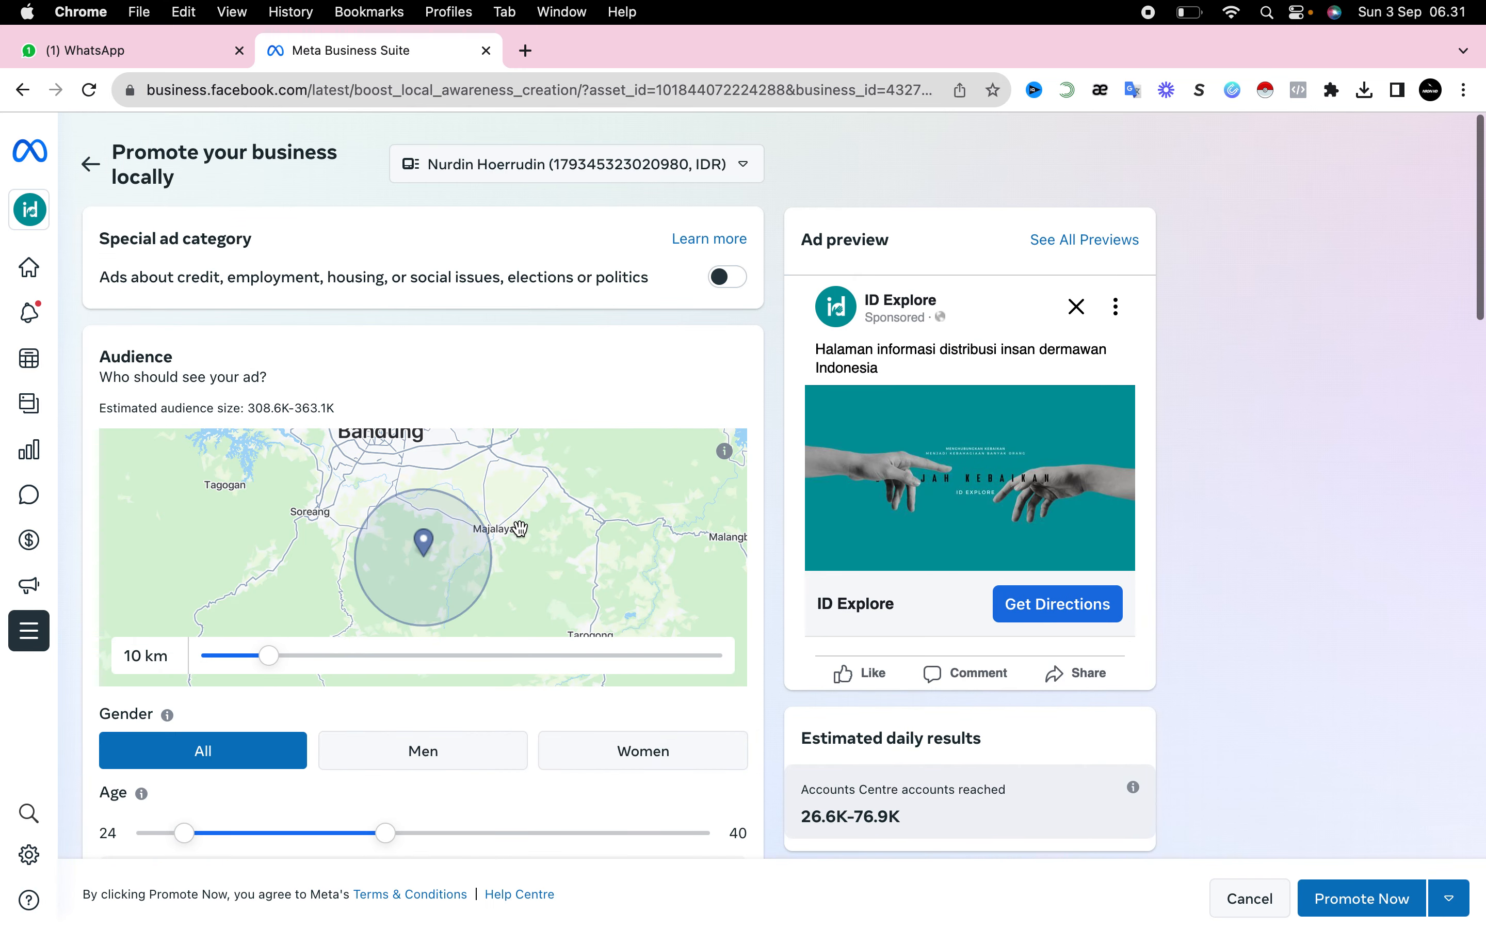
{"action": "scroll", "coordinate": [520, 529], "scroll_direction": "down", "scroll_amount": 4}
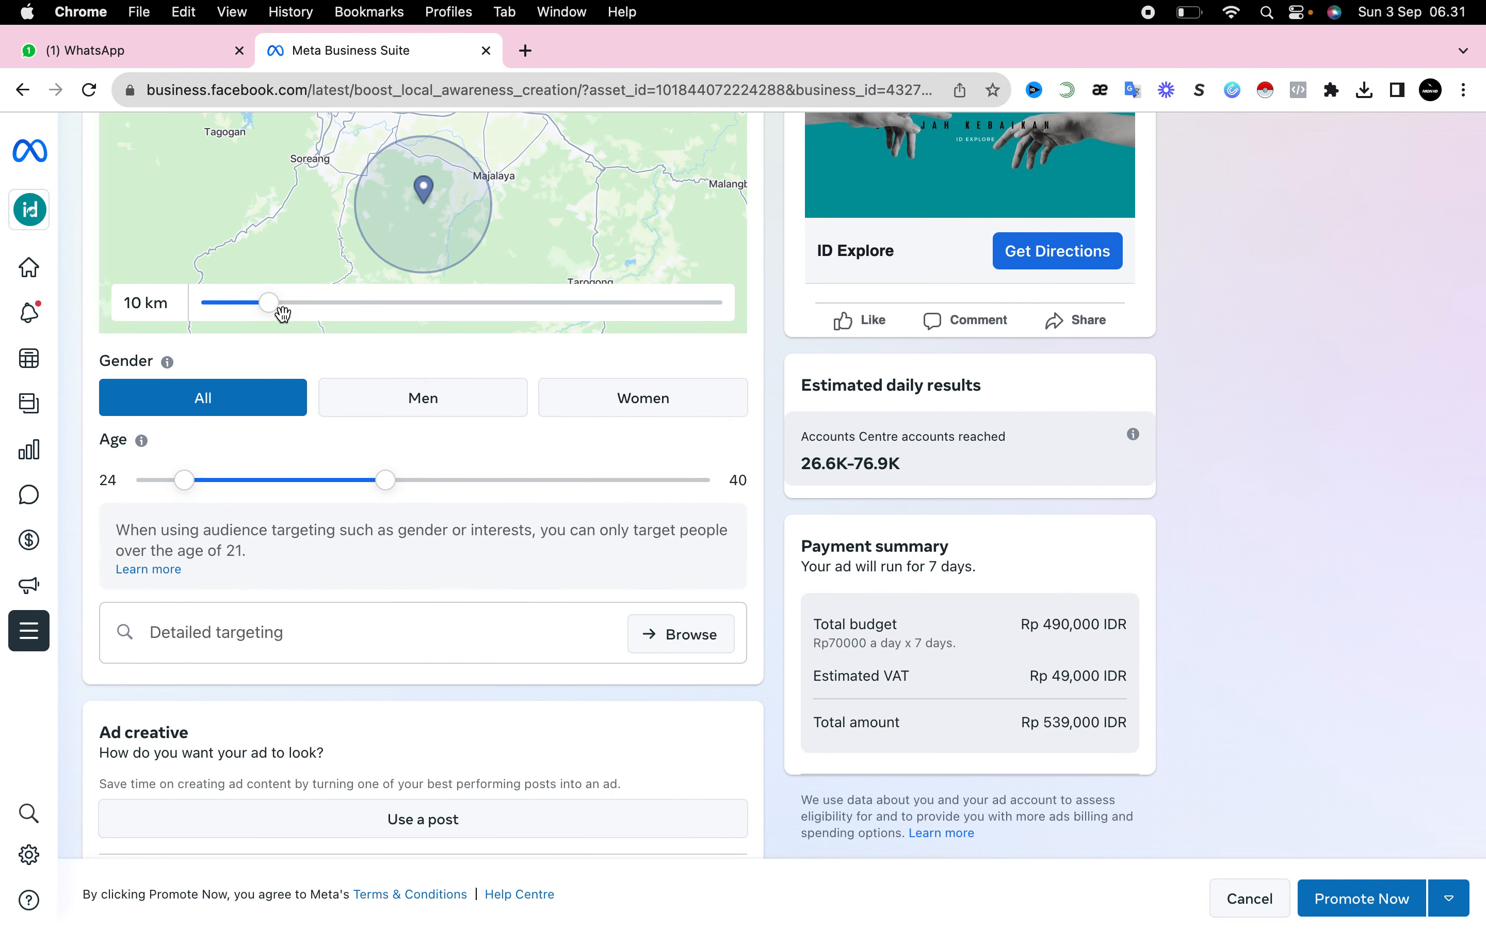
{"action": "left_click_drag", "start_coordinate": [271, 310], "coordinate": [233, 310]}
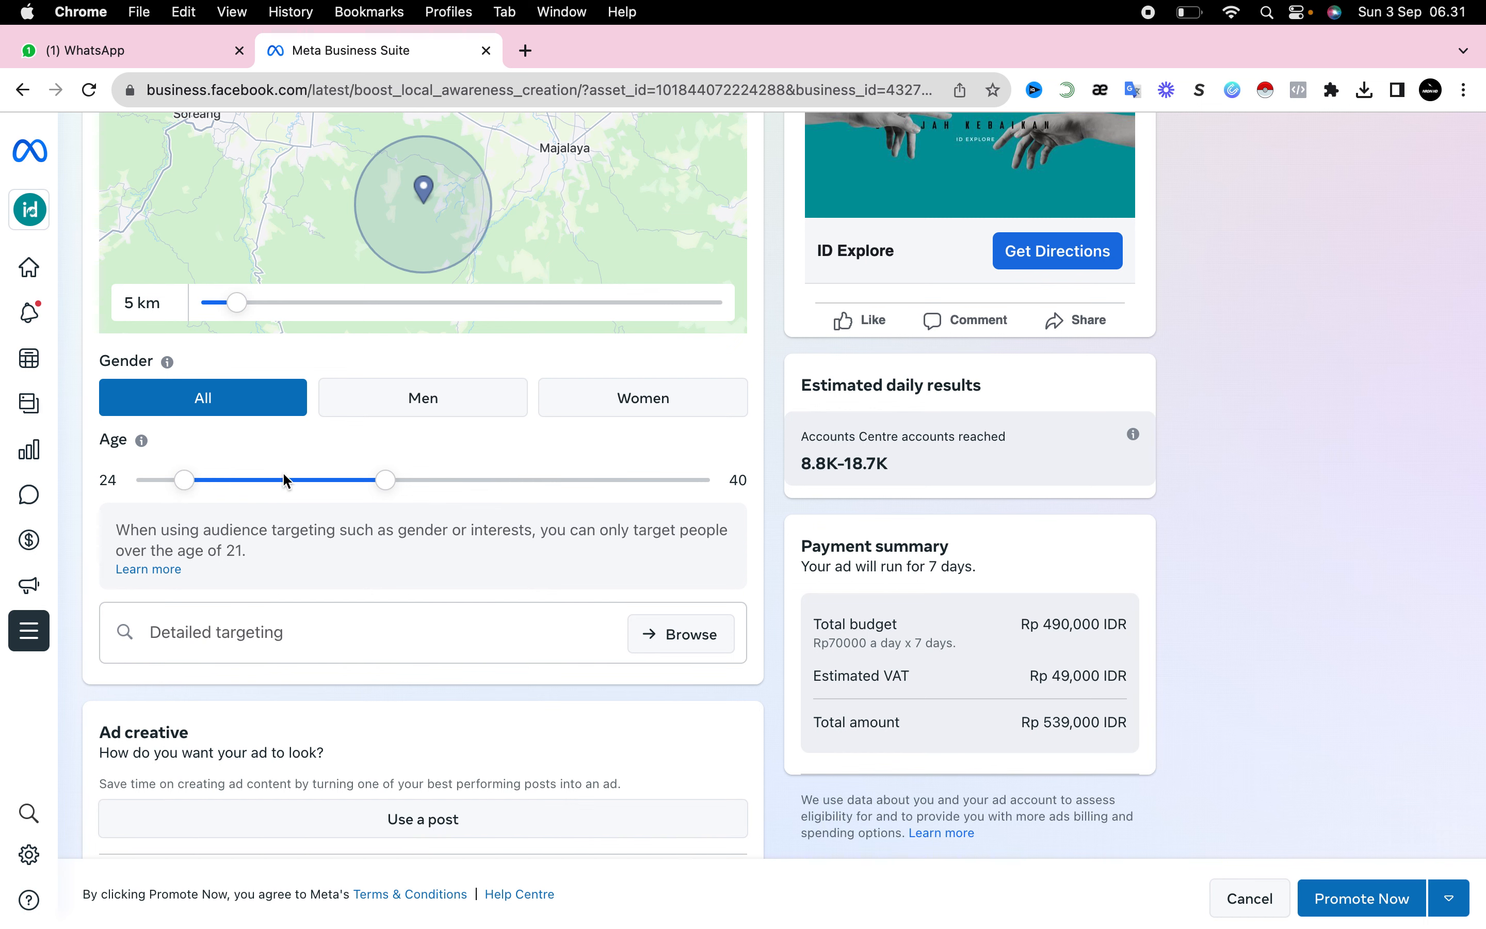
- Examine the ad's description text and browse the available media, leaving the current image selected
{"action": "scroll", "coordinate": [297, 605], "scroll_direction": "down", "scroll_amount": 5}
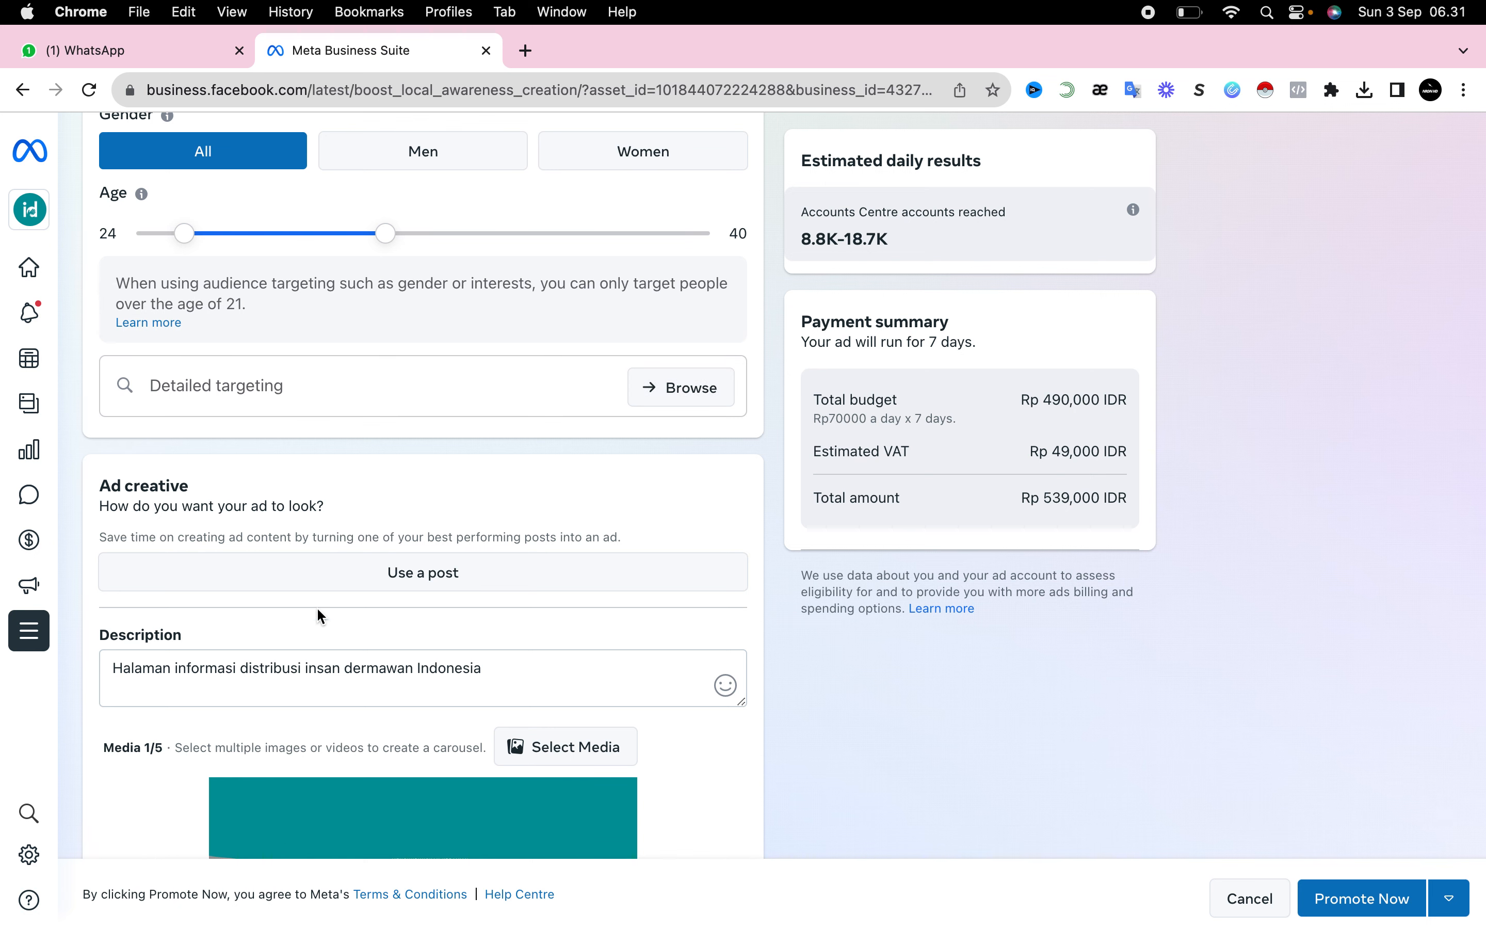
{"action": "scroll", "coordinate": [286, 643], "scroll_direction": "down", "scroll_amount": 5}
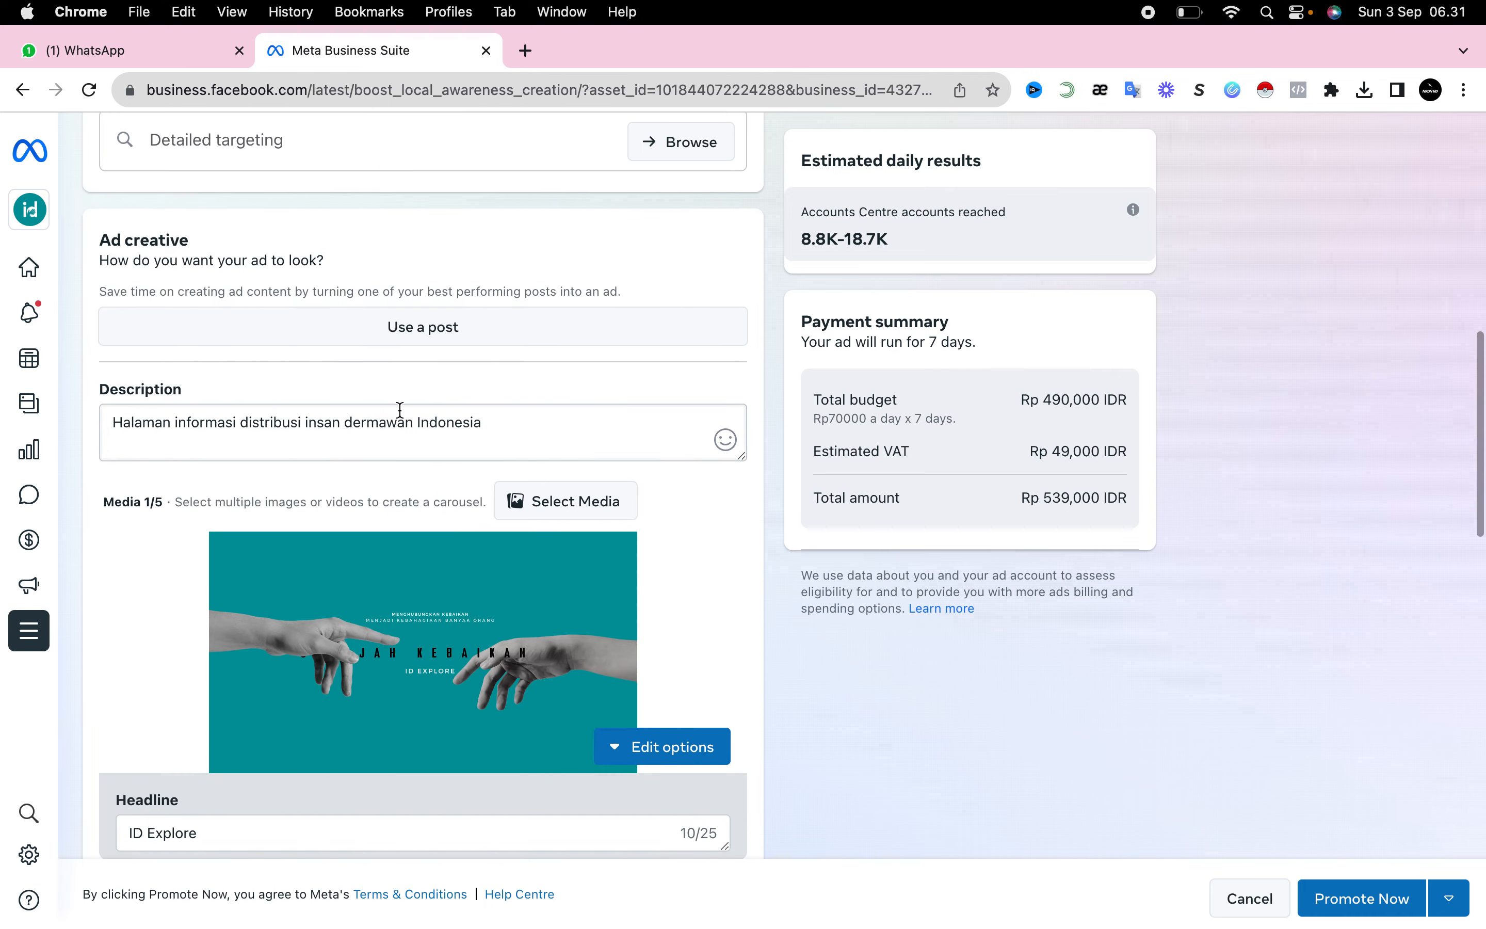
{"action": "left_click", "coordinate": [397, 411]}
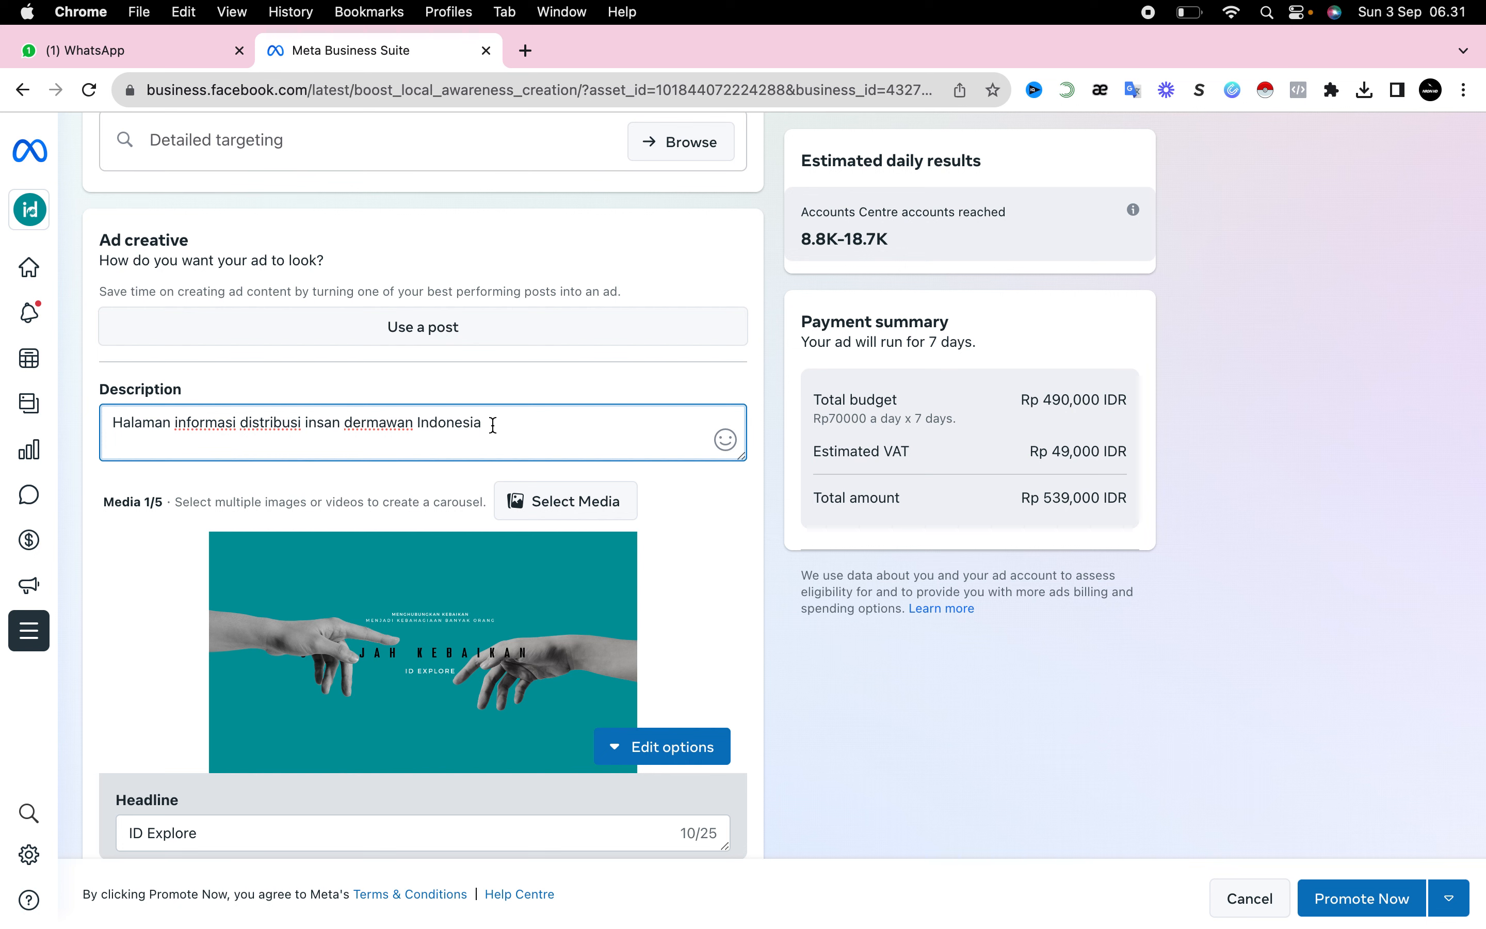
{"action": "key", "text": "super+a"}
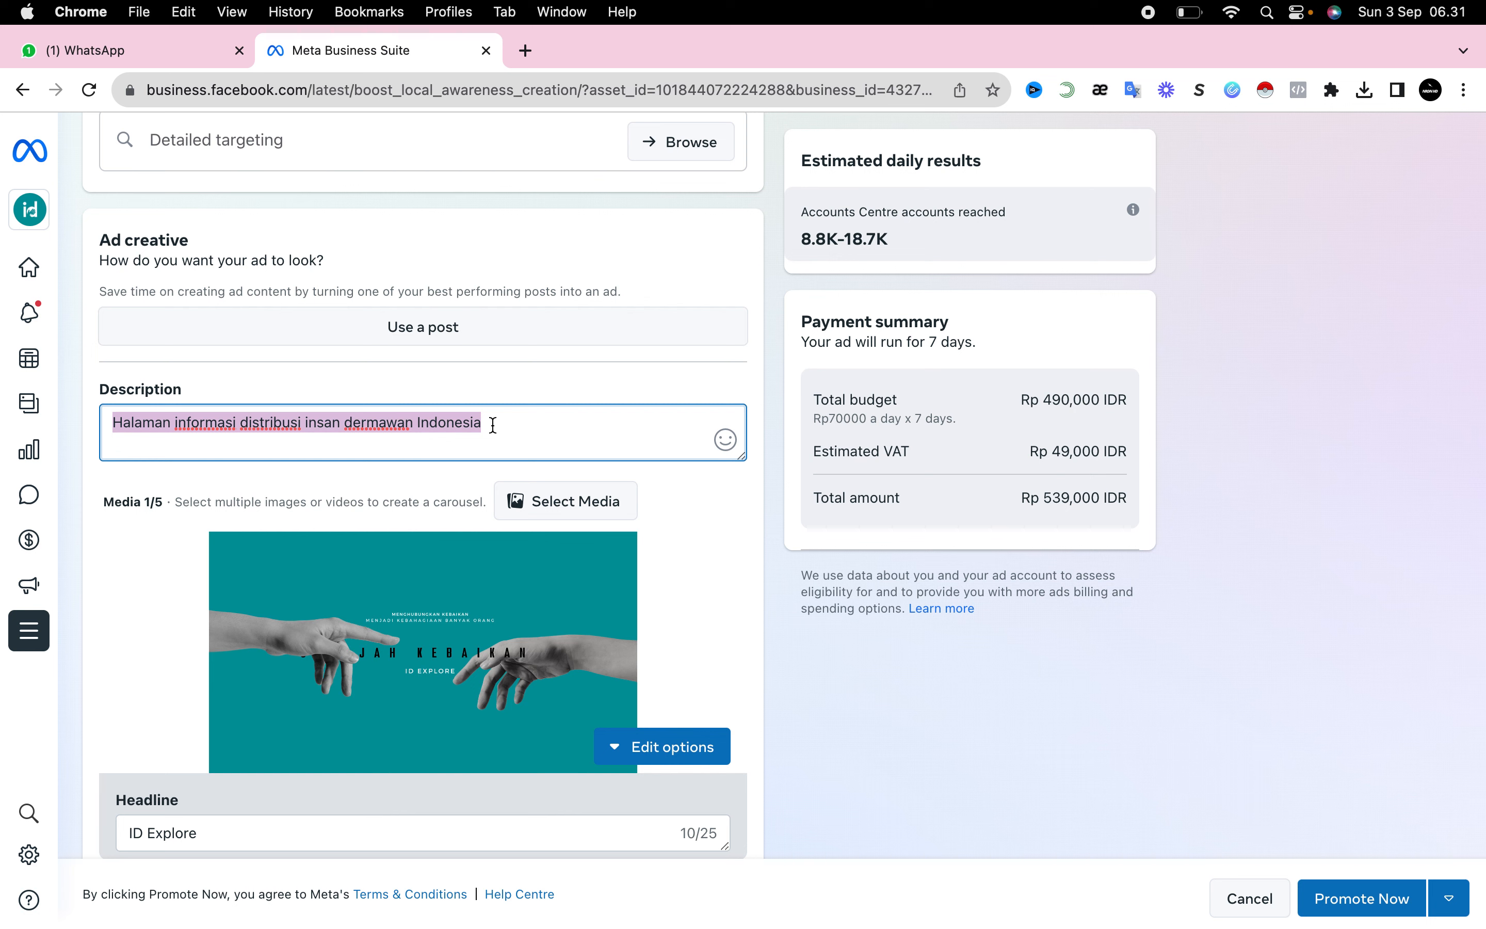
{"action": "scroll", "coordinate": [265, 520], "scroll_direction": "down", "scroll_amount": 3}
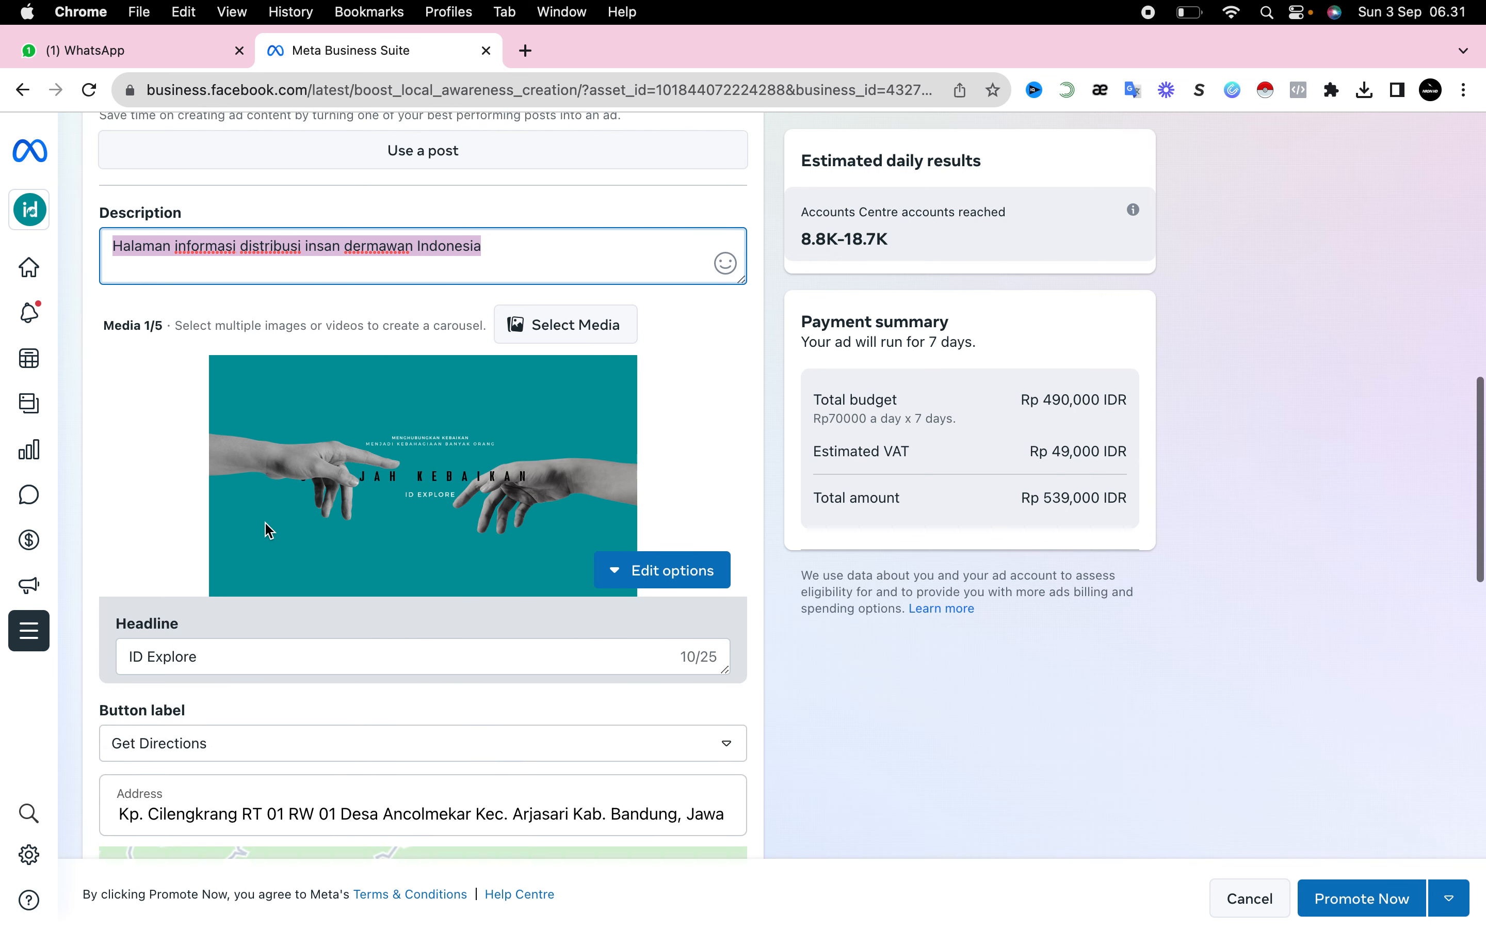
{"action": "left_click", "coordinate": [553, 332]}
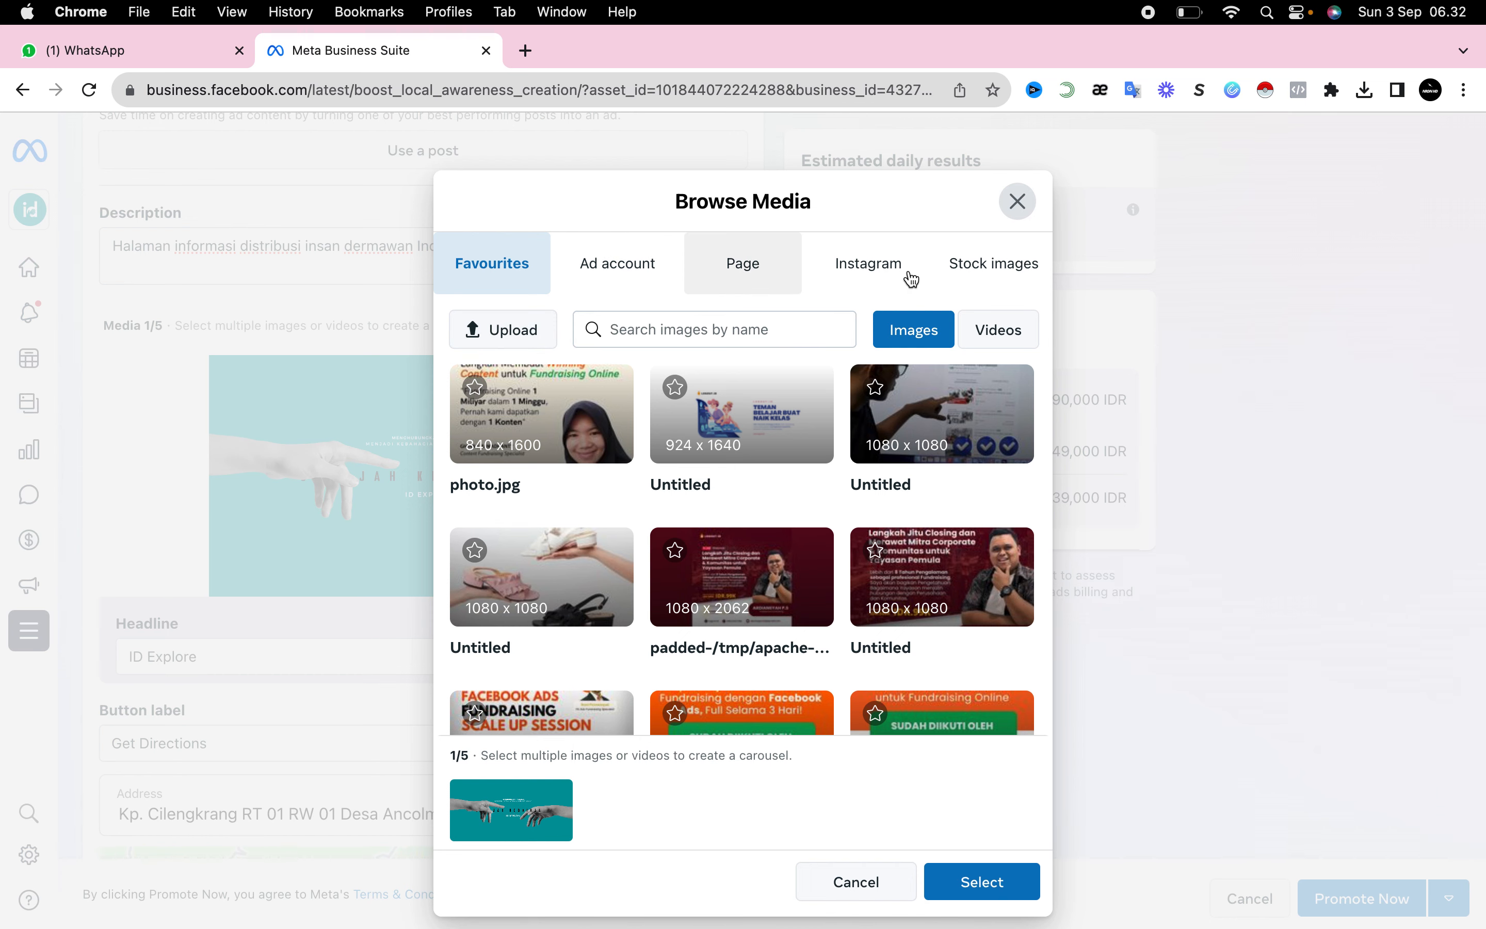
{"action": "left_click", "coordinate": [1017, 202]}
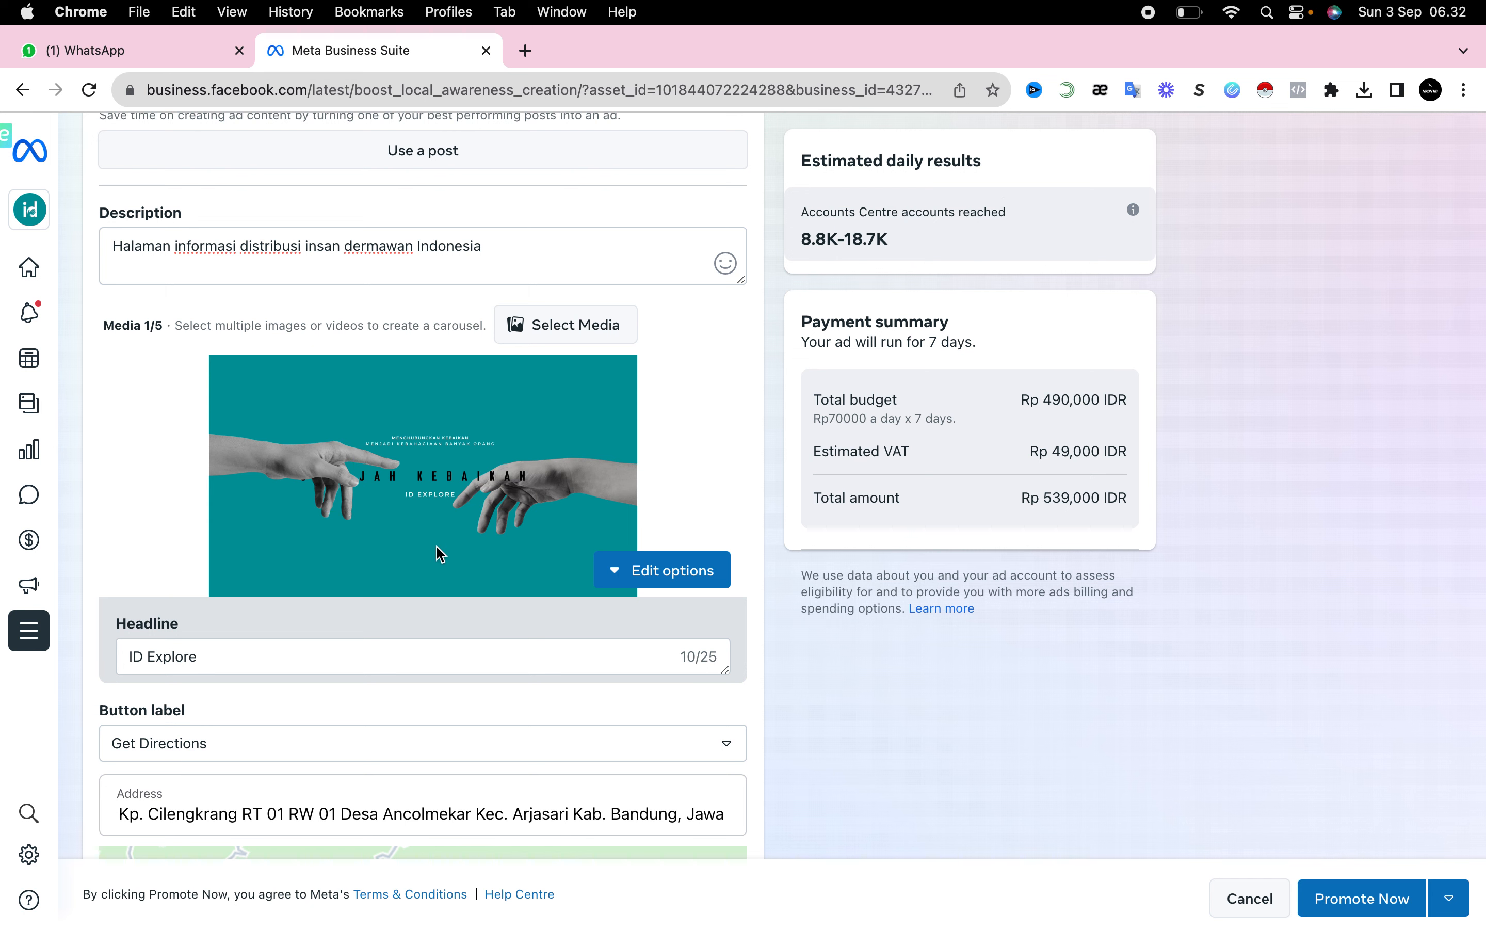
- Examine the ad's headline, button label and business address with its map location
{"action": "scroll", "coordinate": [435, 545], "scroll_direction": "down", "scroll_amount": 2}
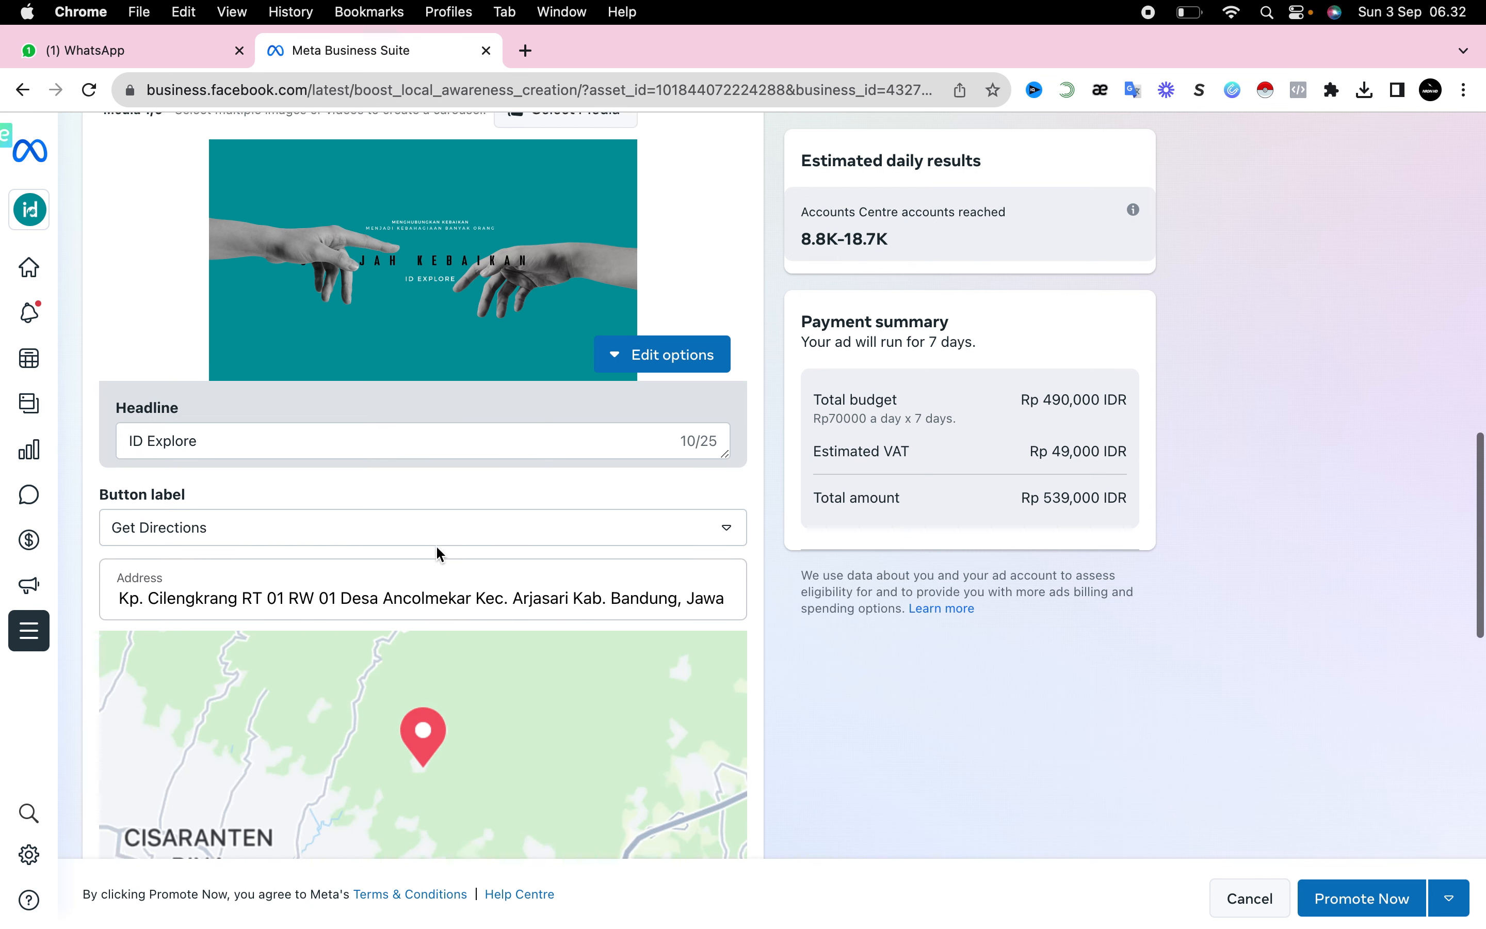
{"action": "left_click", "coordinate": [290, 445]}
{"action": "left_click_drag", "start_coordinate": [272, 441], "coordinate": [119, 450]}
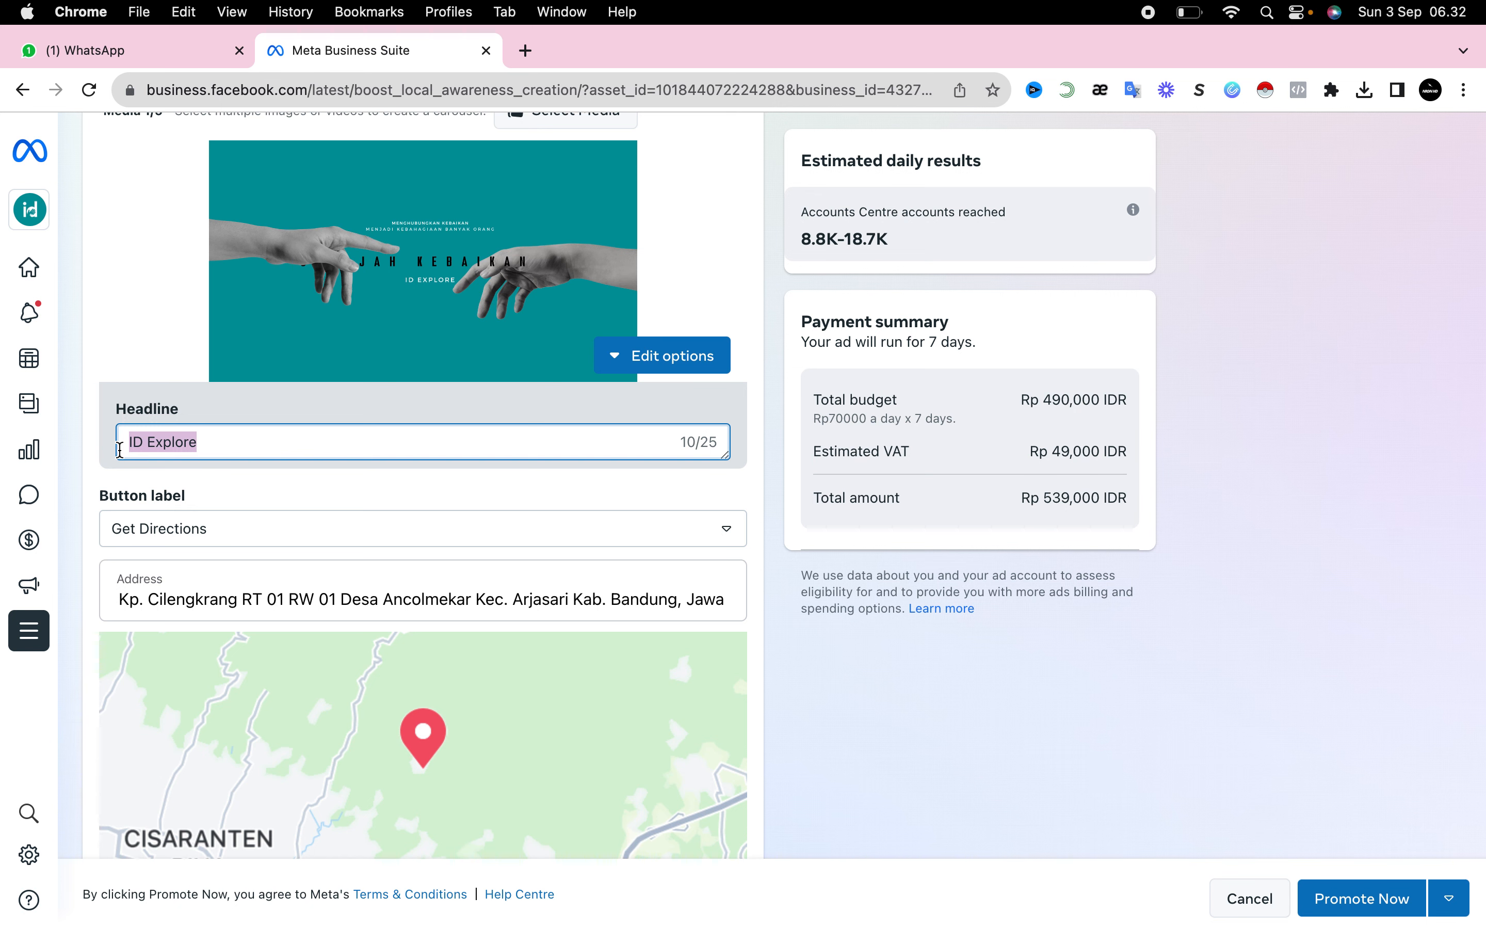
{"action": "left_click", "coordinate": [92, 467]}
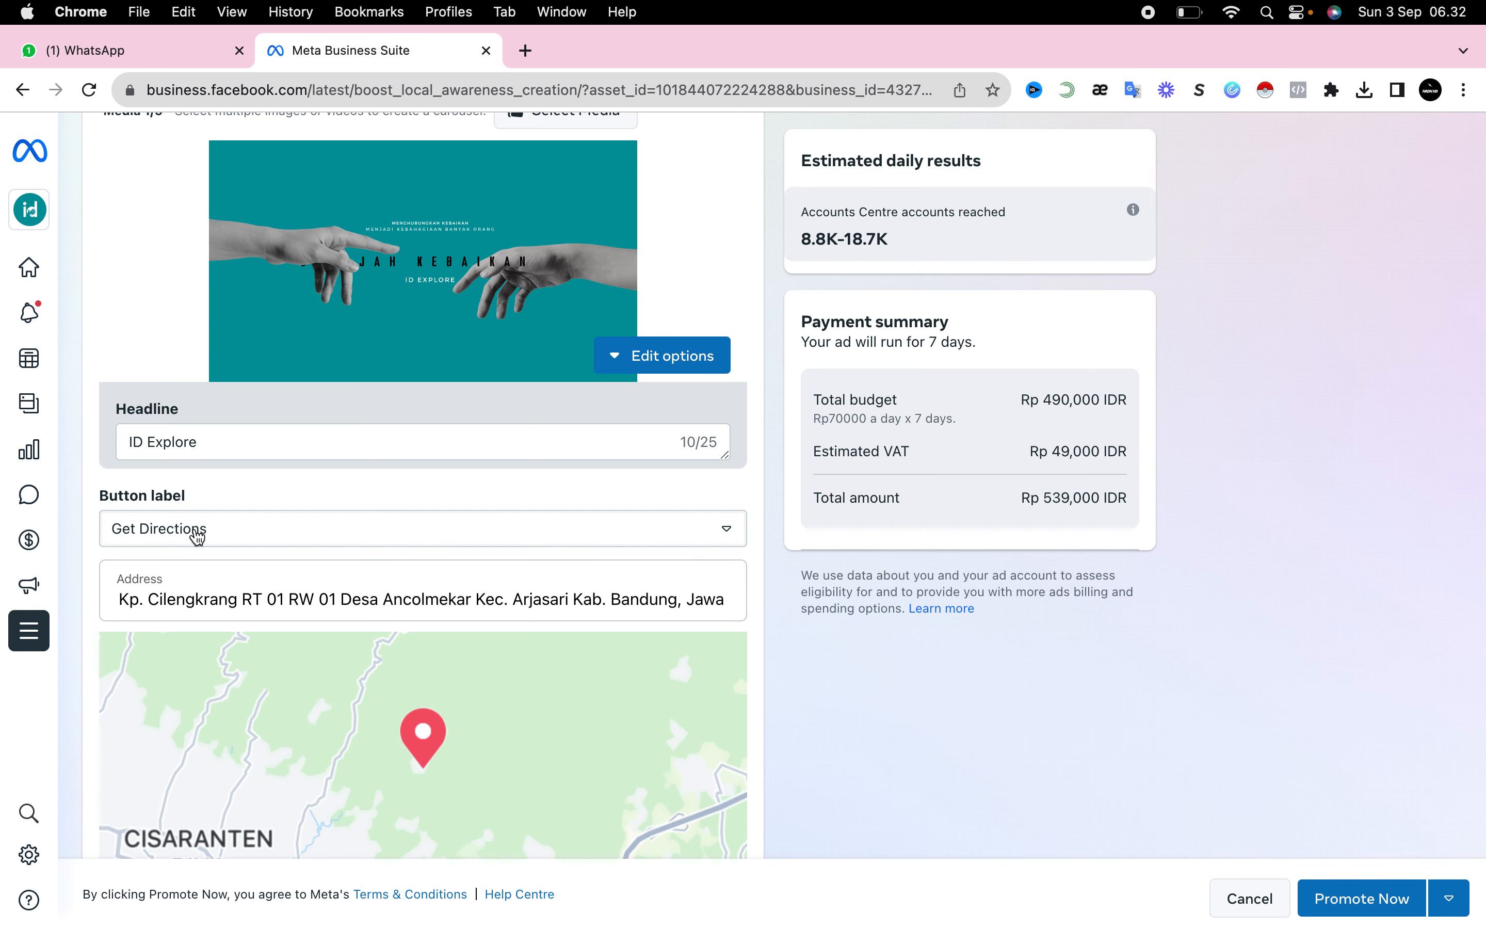
{"action": "scroll", "coordinate": [194, 533], "scroll_direction": "down", "scroll_amount": 2}
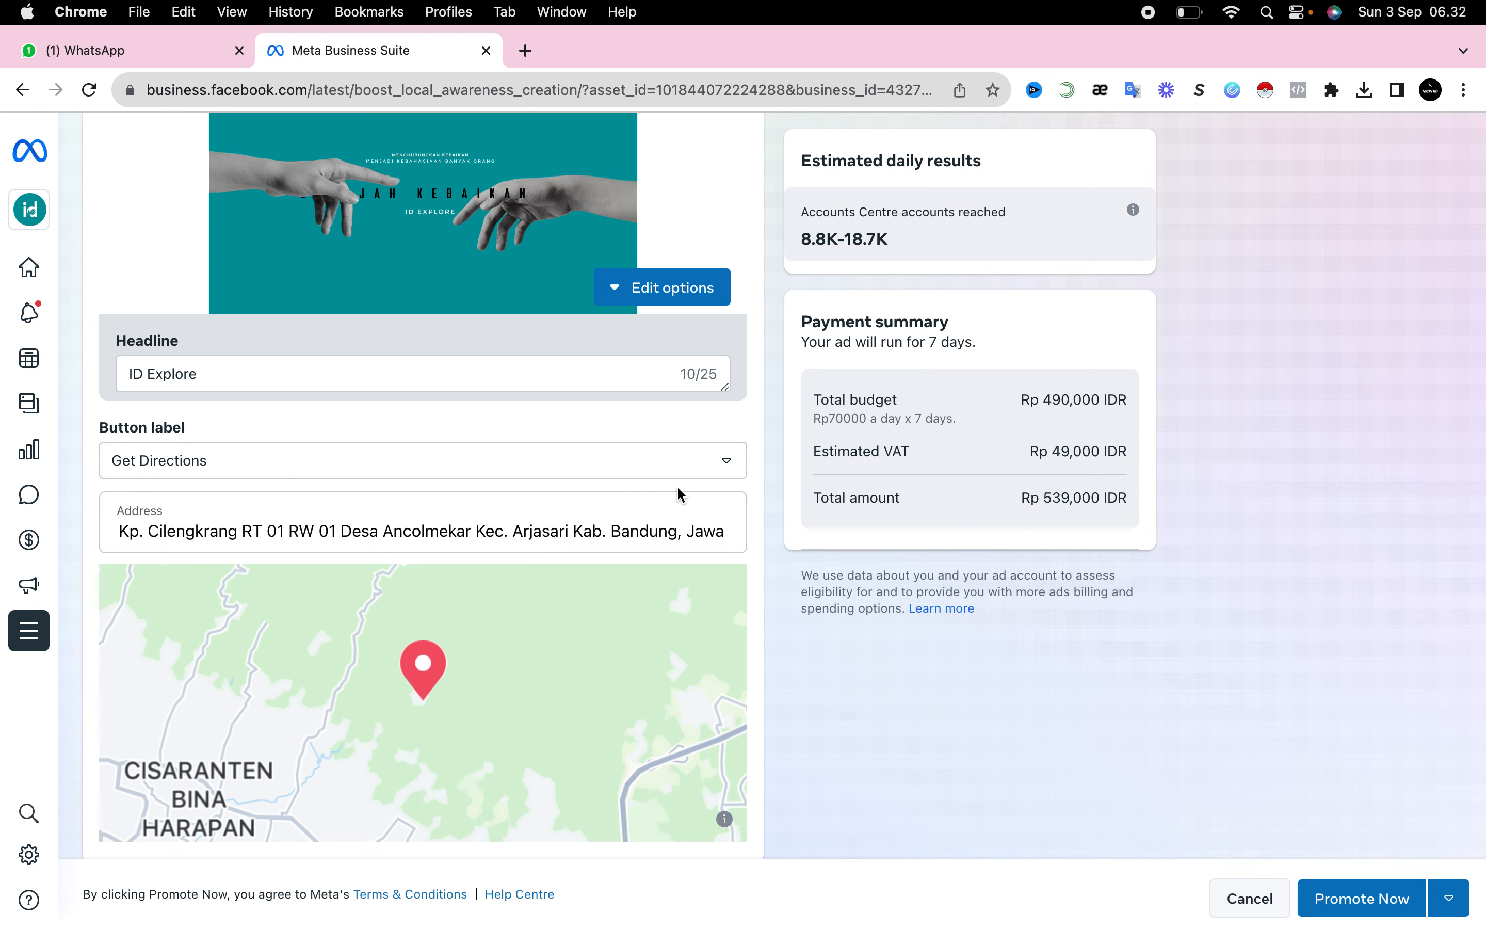
{"action": "scroll", "coordinate": [769, 519], "scroll_direction": "down", "scroll_amount": 5}
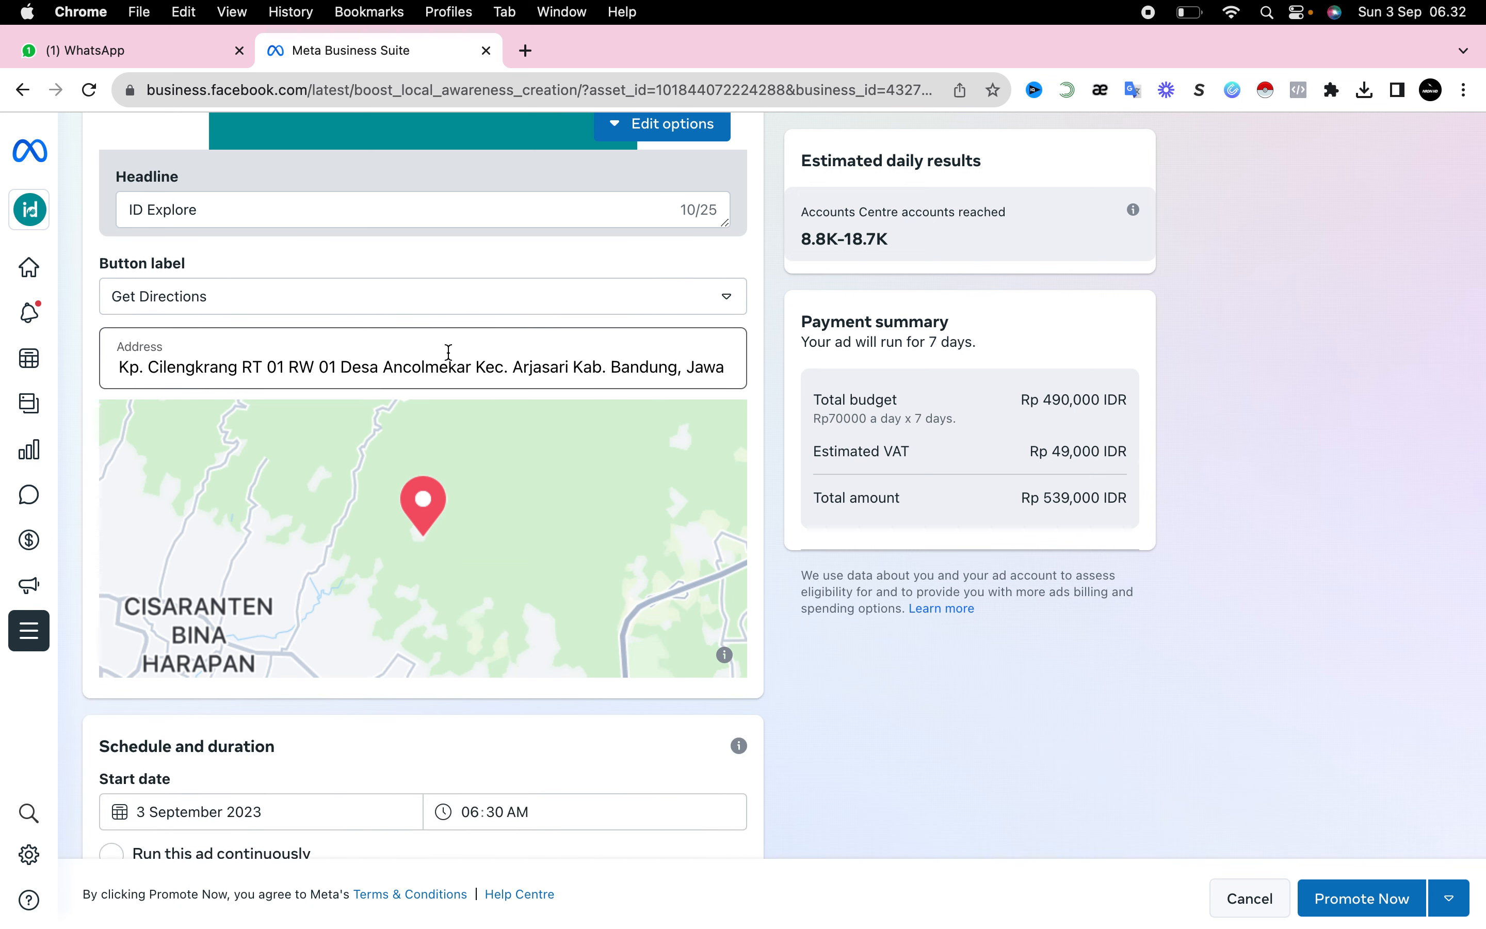
{"action": "left_click", "coordinate": [430, 359]}
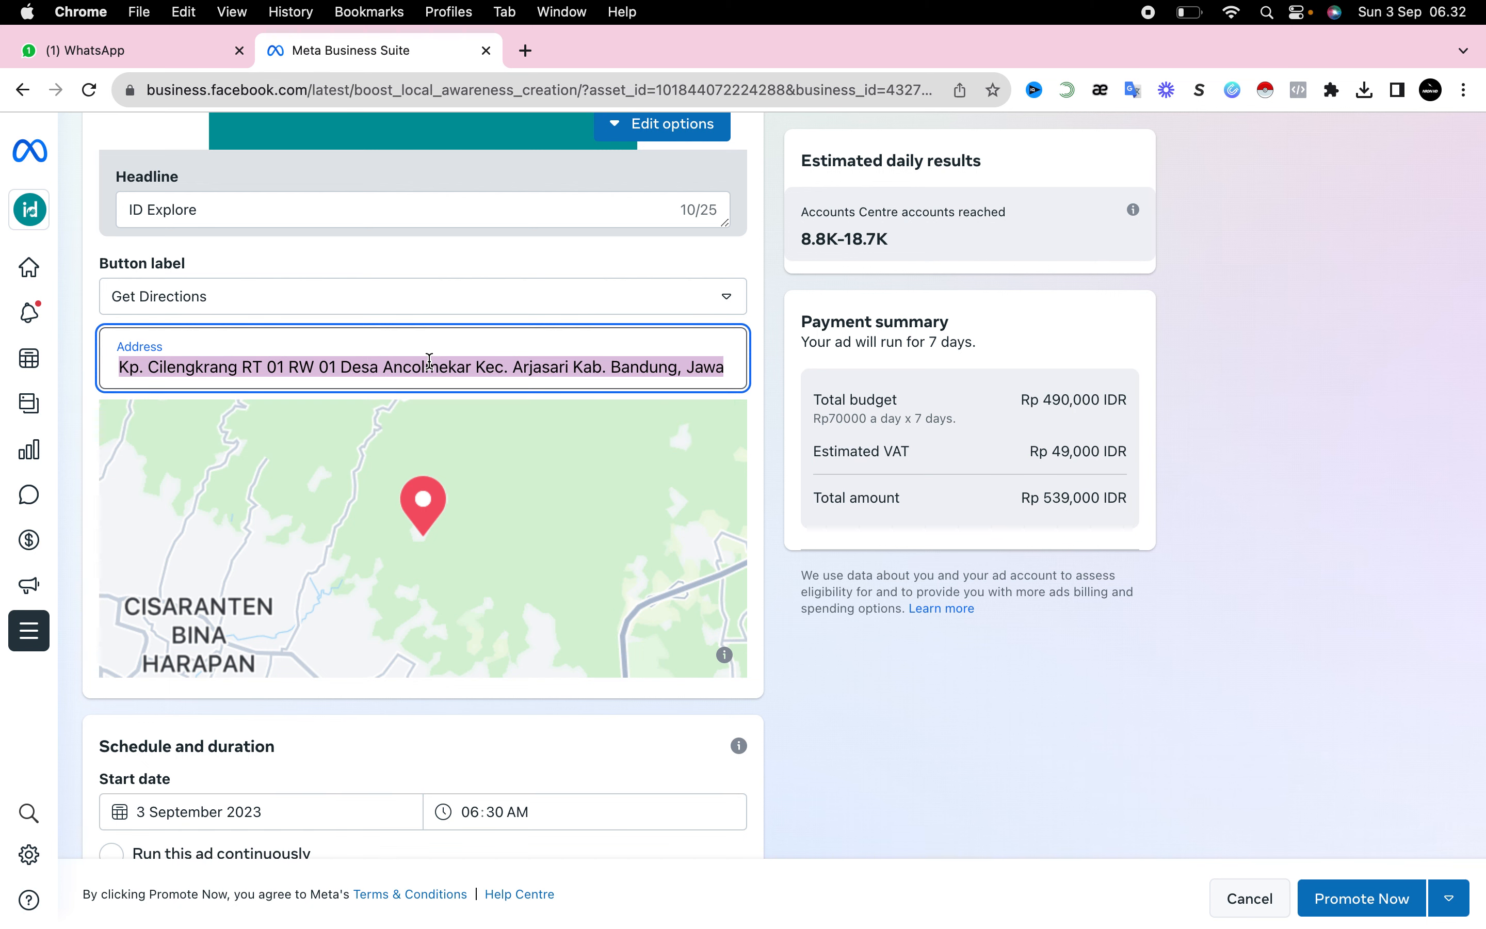
{"action": "left_click", "coordinate": [72, 386]}
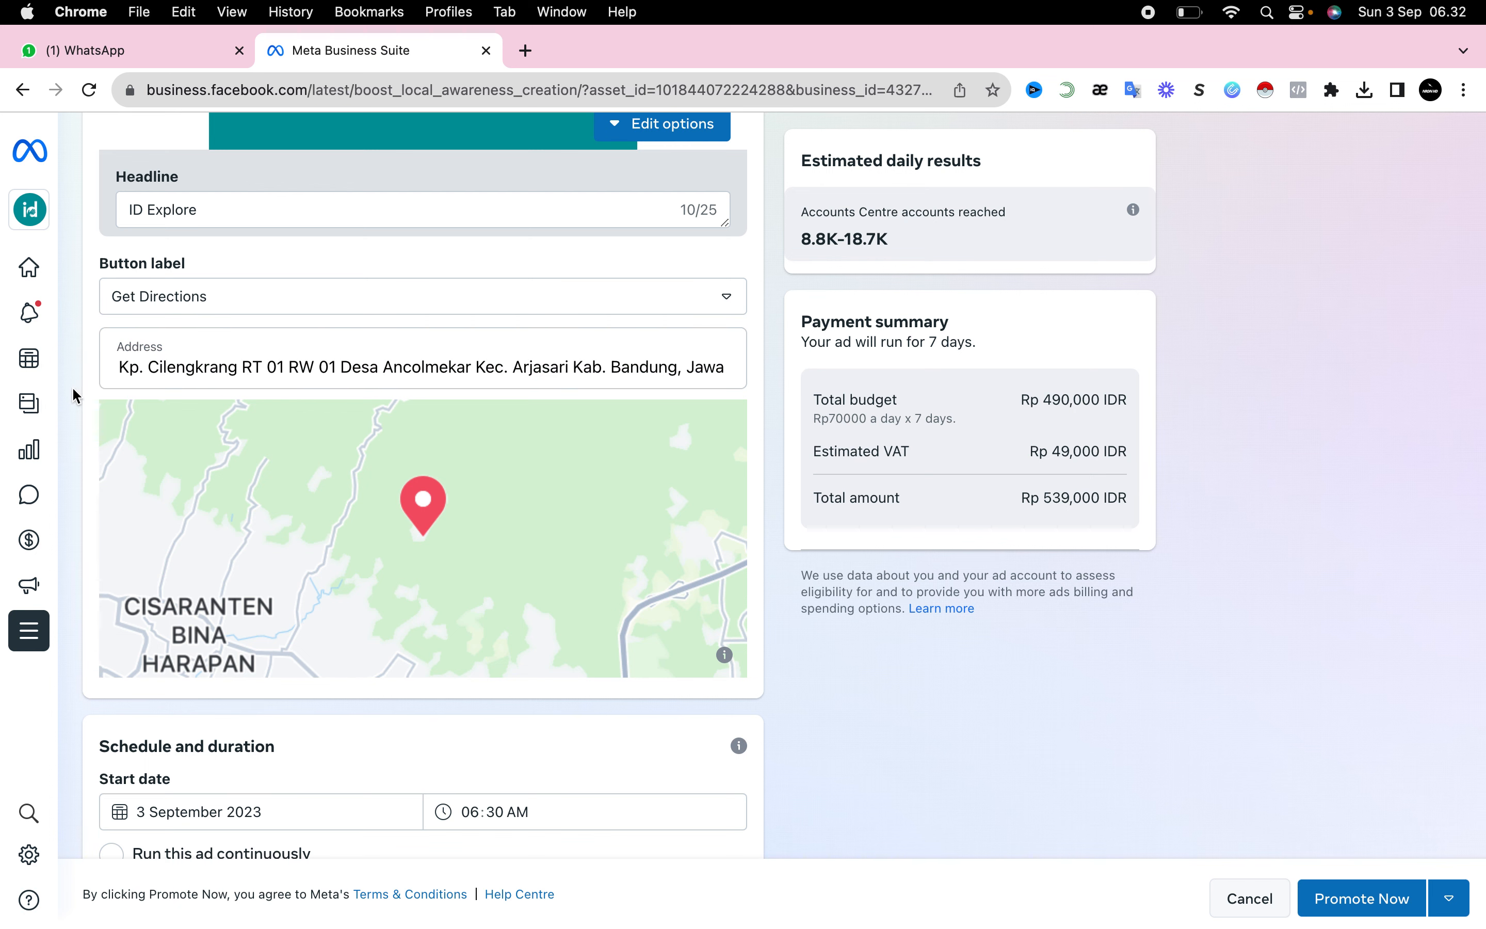
- Try the option to run the ad continuously and switch back to choosing when the ad will end
{"action": "scroll", "coordinate": [197, 533], "scroll_direction": "down", "scroll_amount": 5}
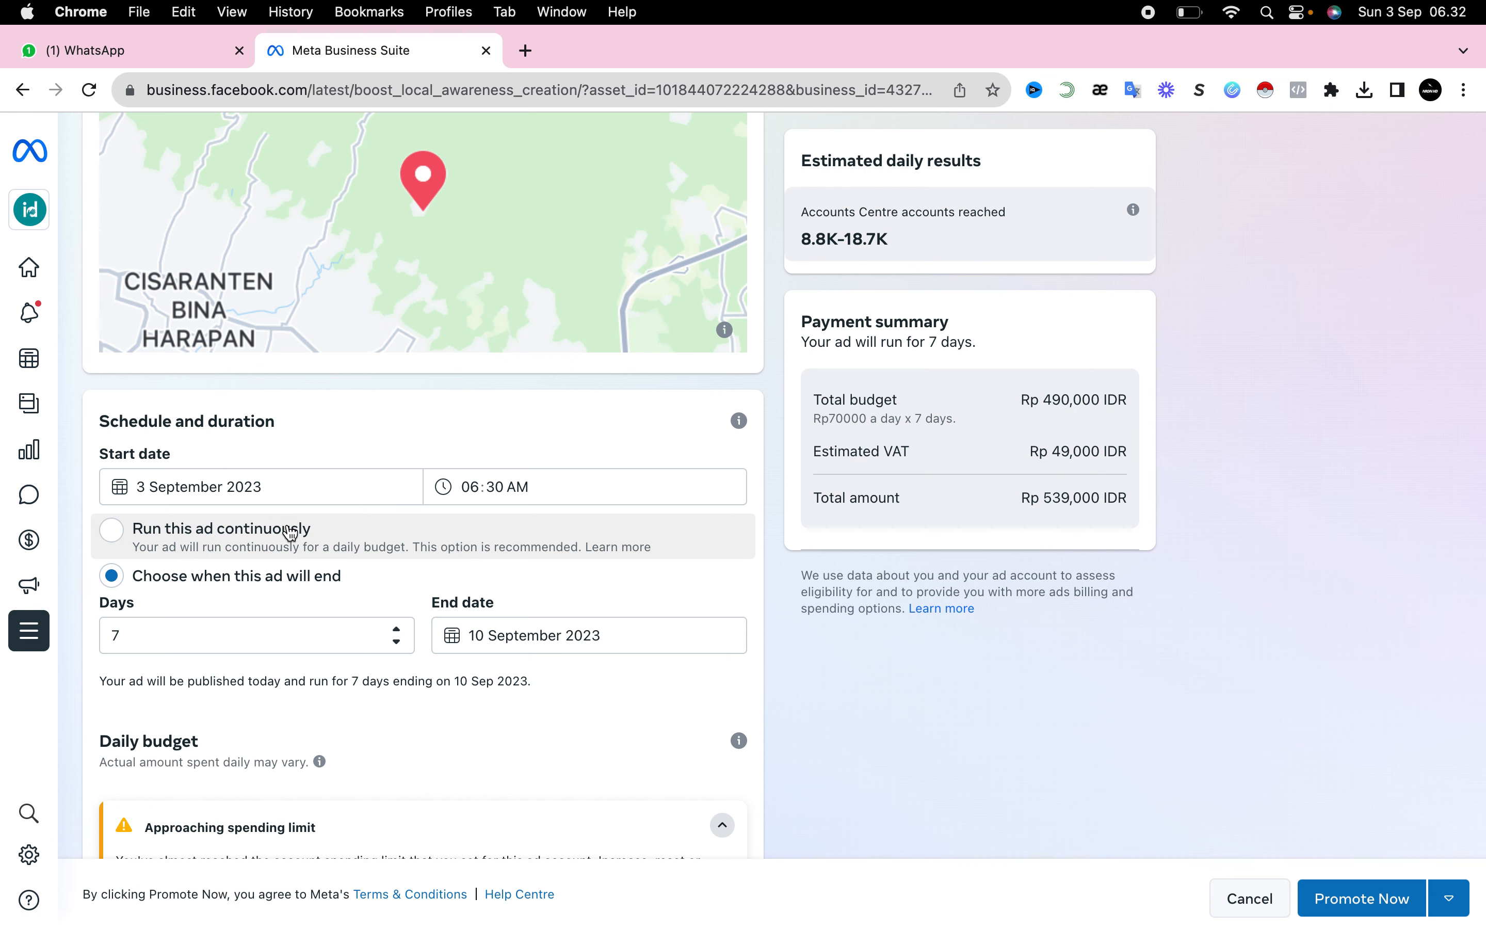
{"action": "scroll", "coordinate": [291, 532], "scroll_direction": "down", "scroll_amount": 2}
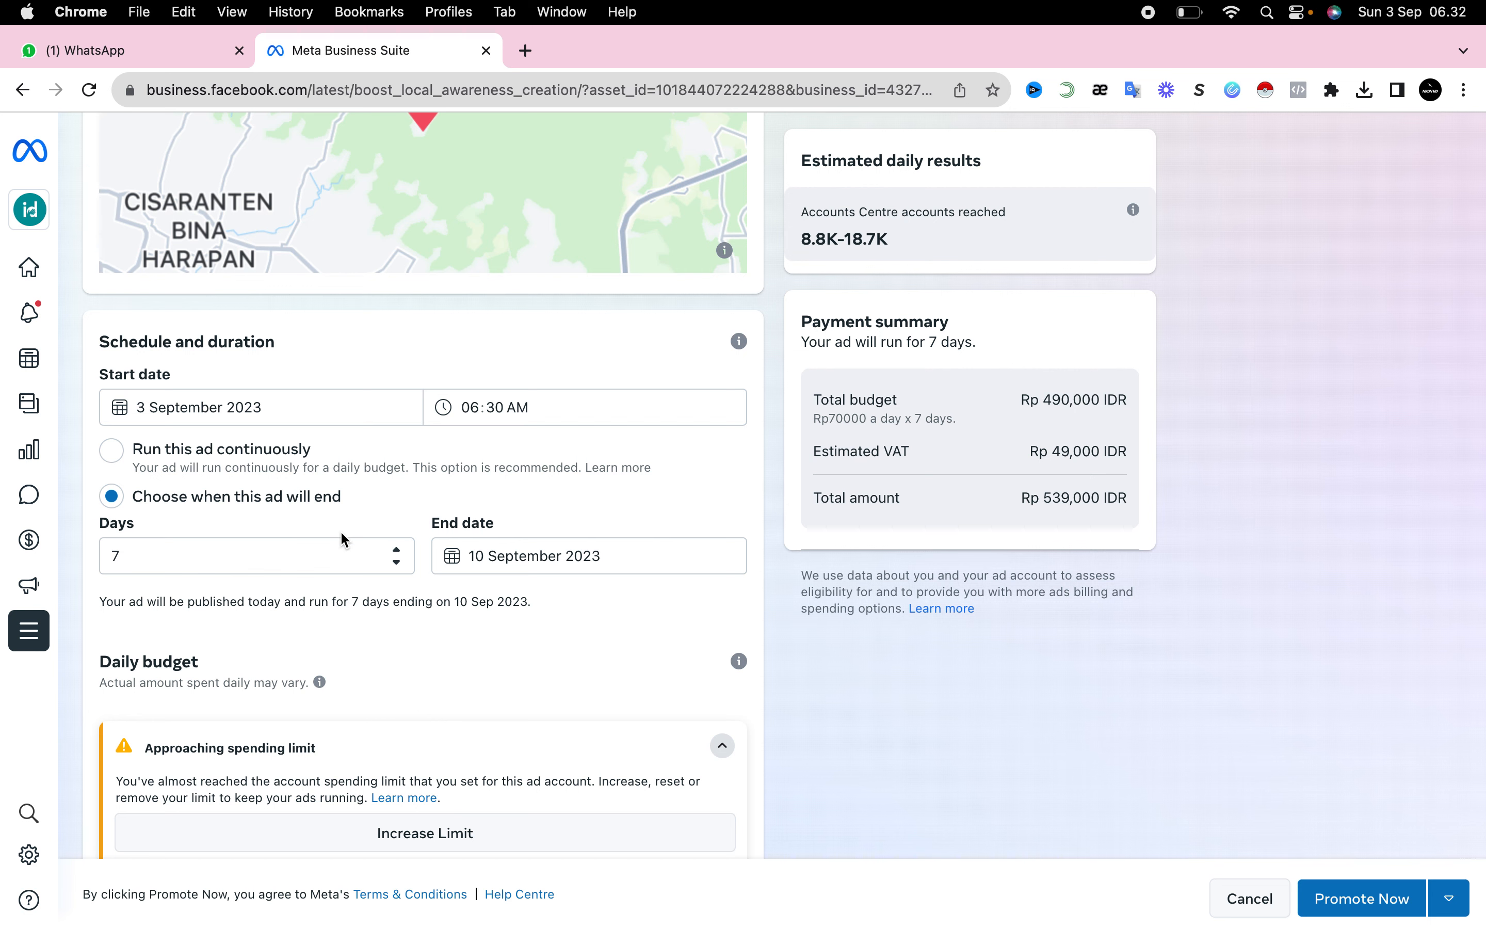
{"action": "left_click", "coordinate": [113, 454]}
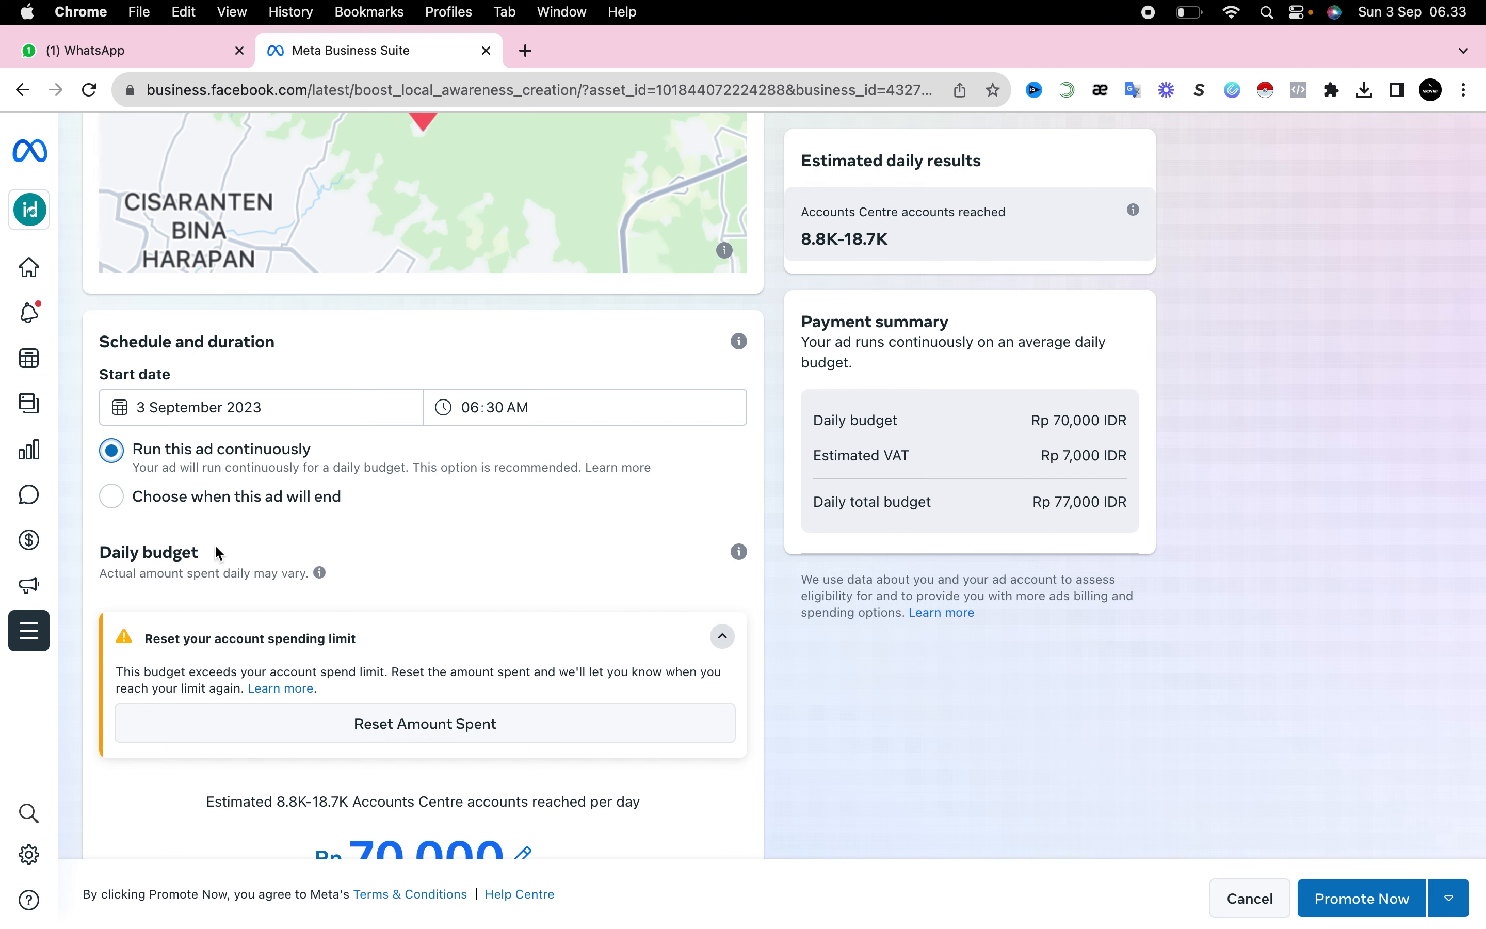
{"action": "left_click", "coordinate": [111, 497]}
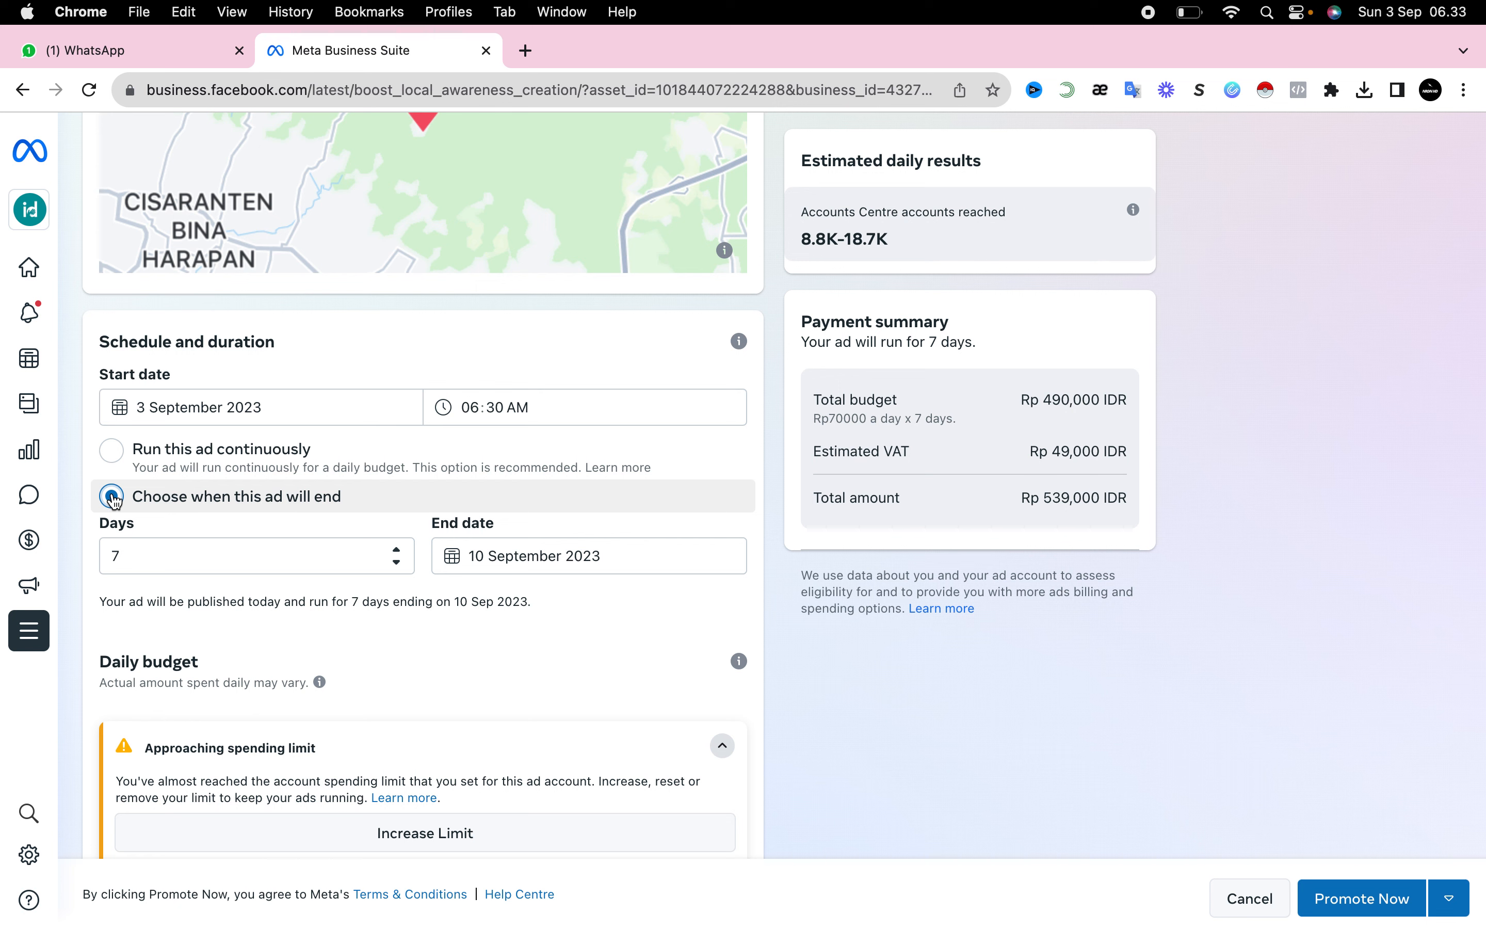
- Set the ad's end date to 7 October 2023
{"action": "left_click", "coordinate": [553, 559]}
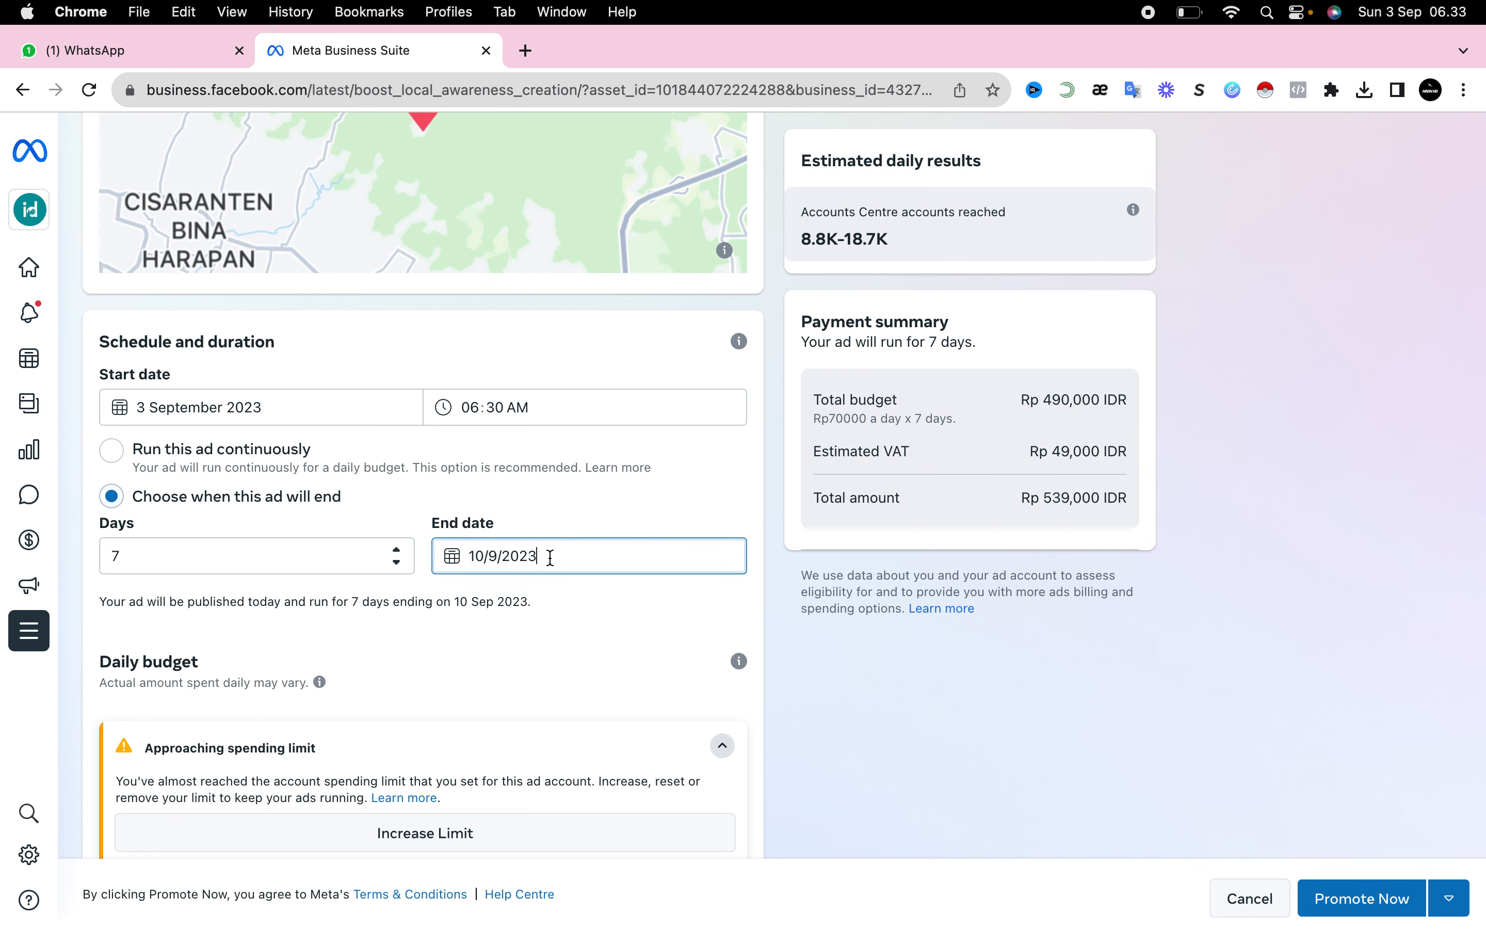
{"action": "left_click", "coordinate": [663, 603]}
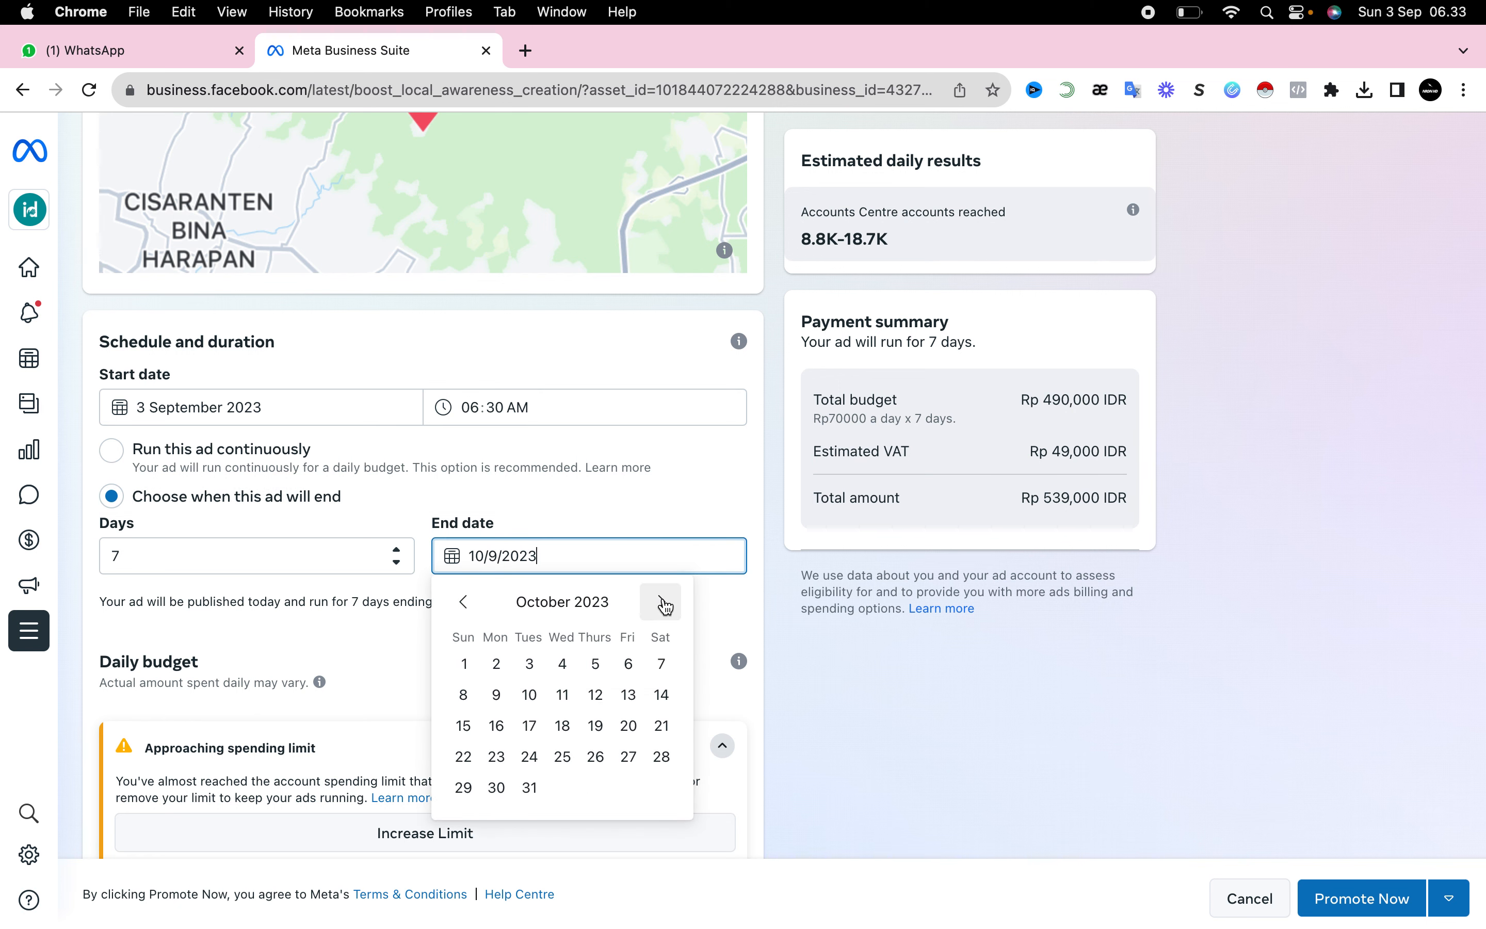
{"action": "left_click", "coordinate": [659, 665]}
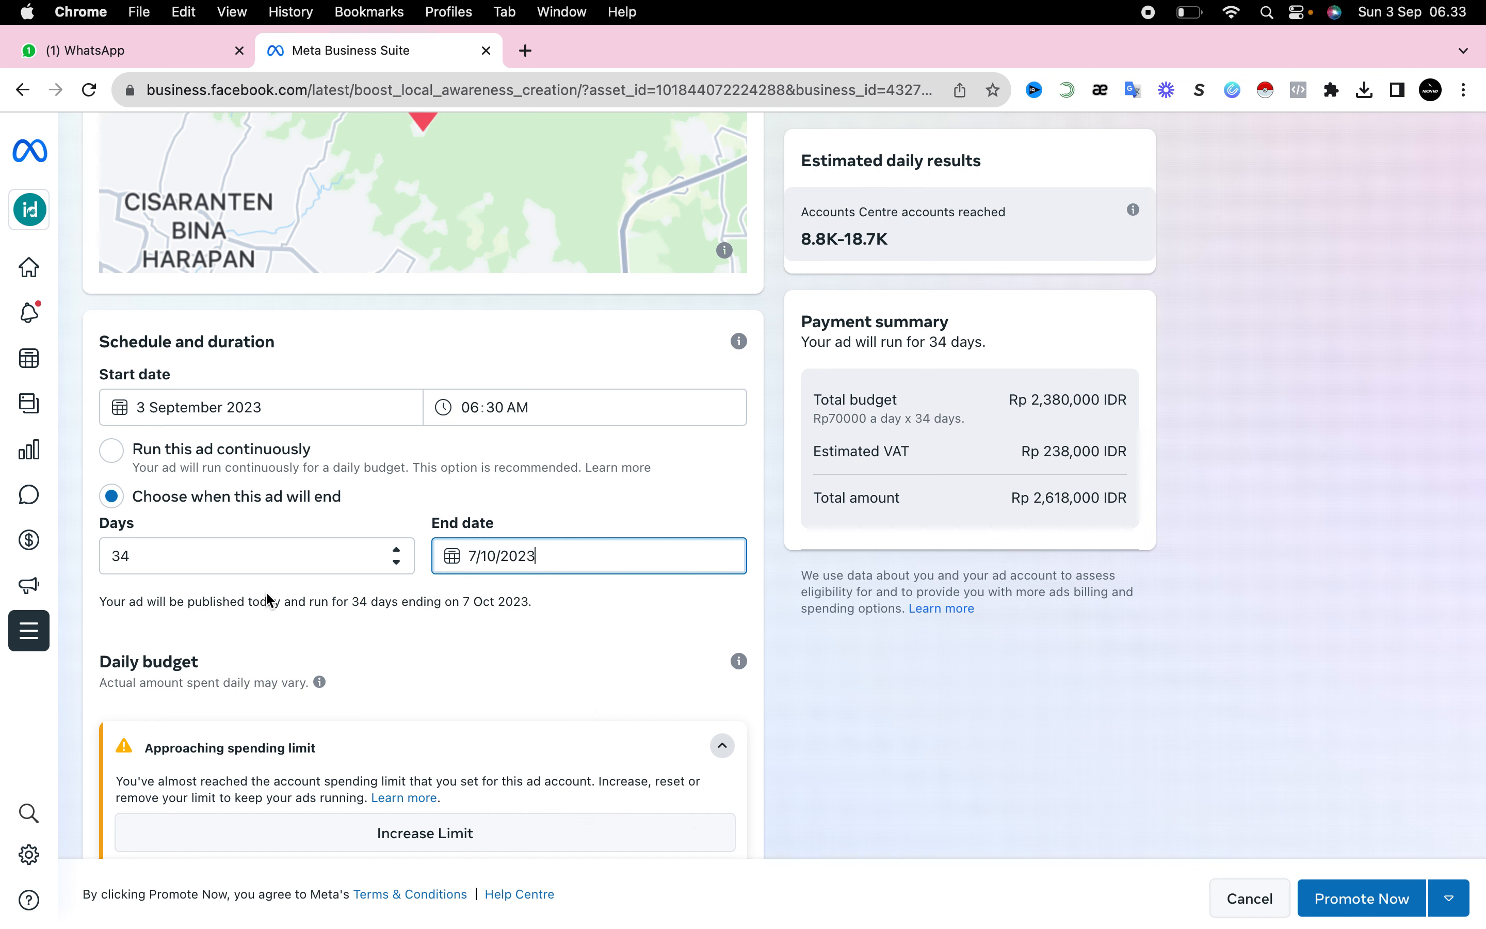
{"action": "left_click", "coordinate": [94, 584]}
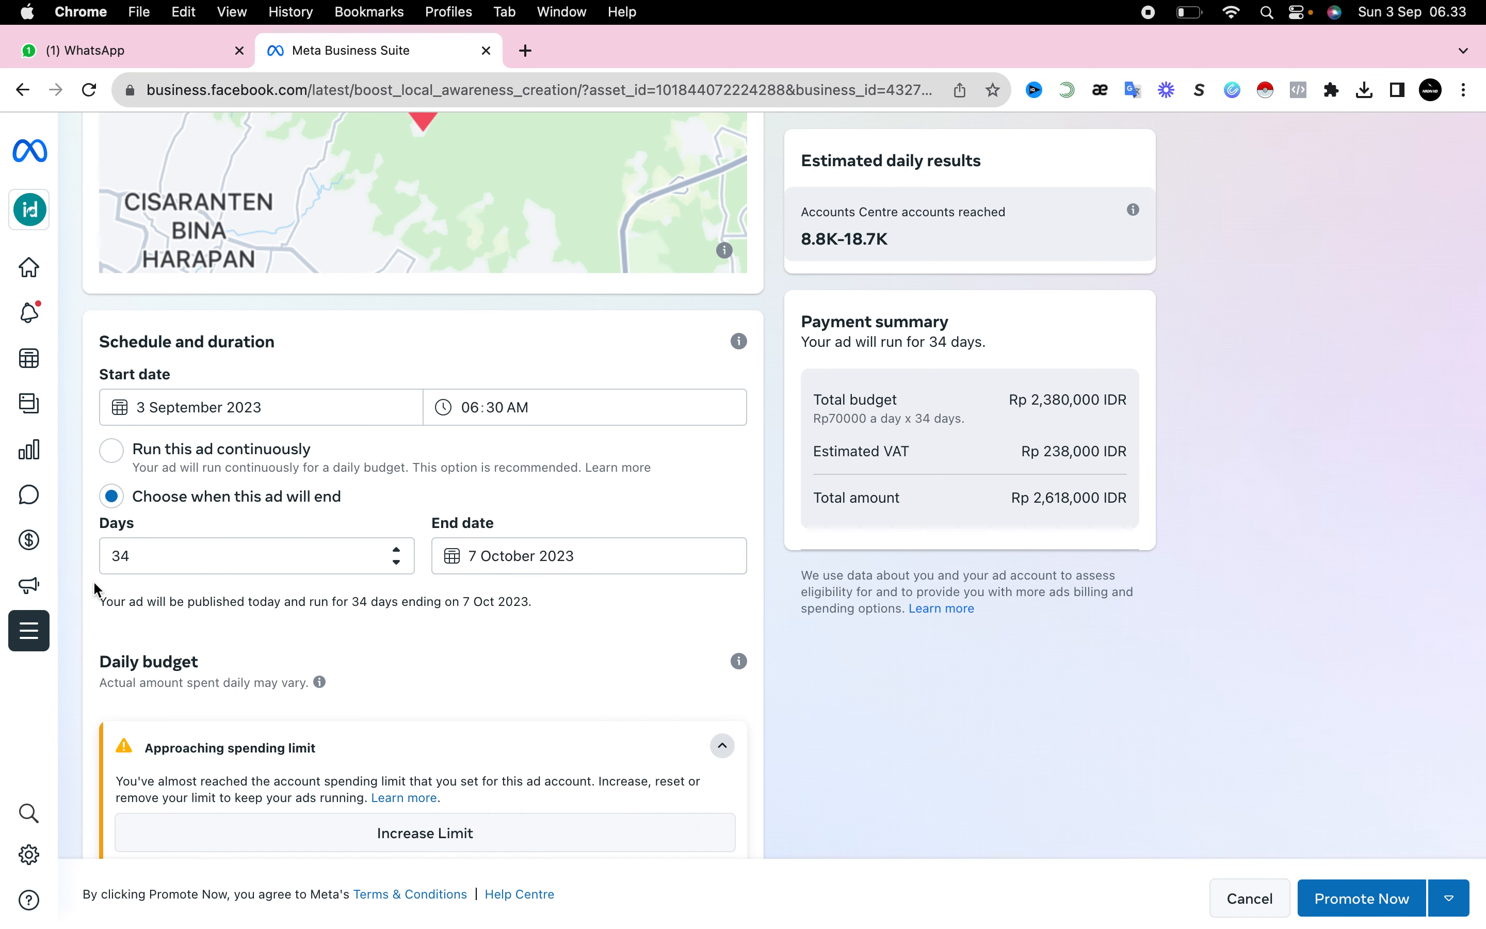
- Shorten the ad's duration to 30 days
{"action": "left_click", "coordinate": [396, 561]}
{"action": "left_click", "coordinate": [397, 561]}
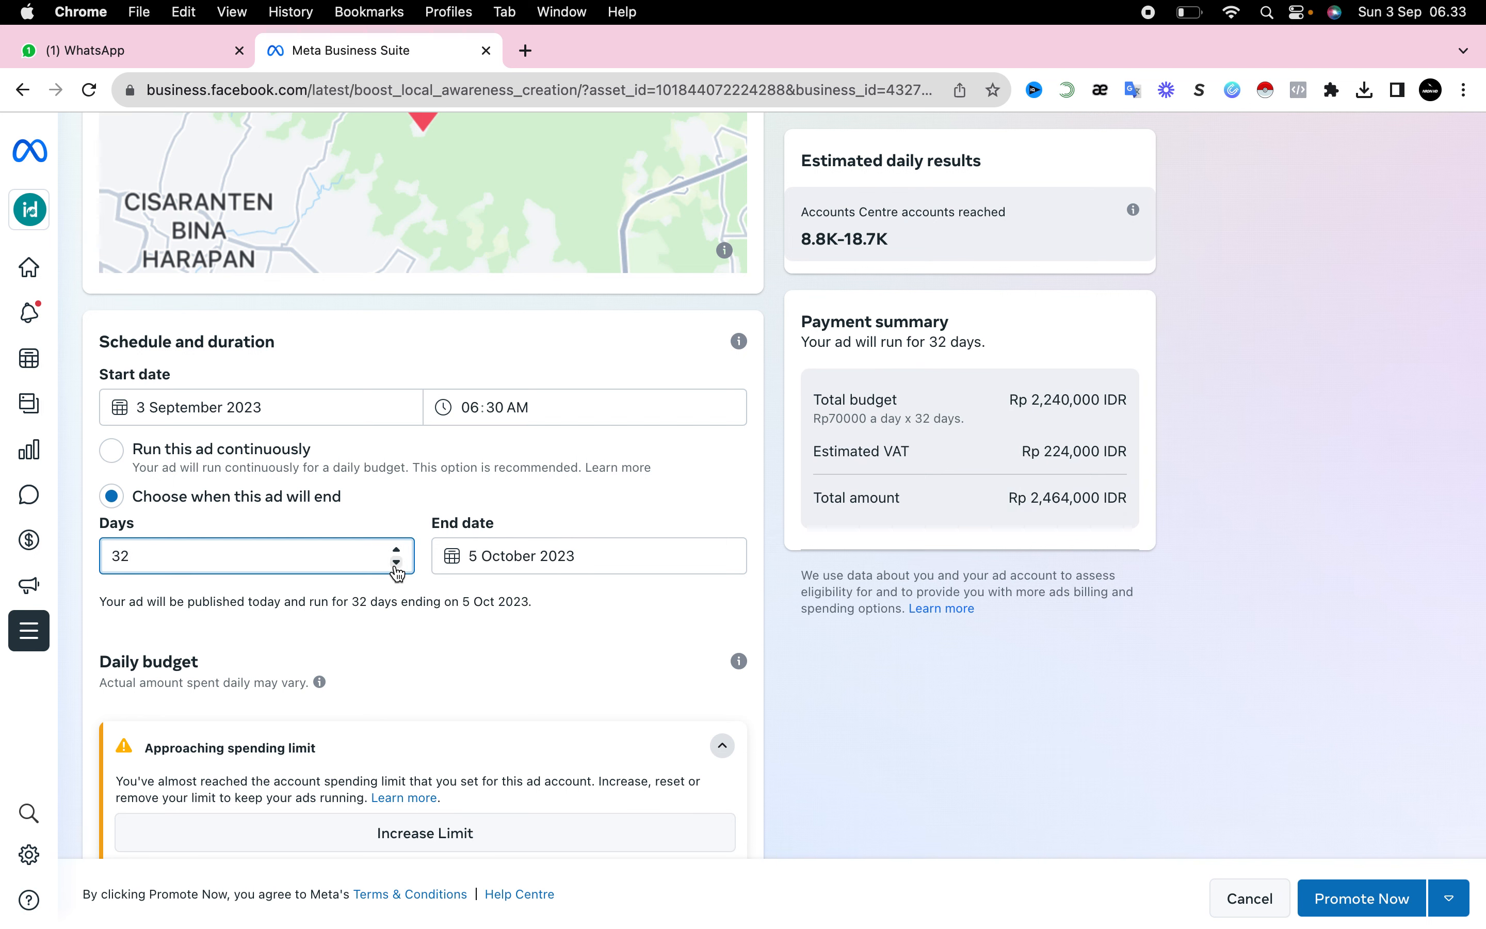
{"action": "left_click", "coordinate": [396, 561]}
{"action": "left_click", "coordinate": [396, 562]}
{"action": "left_click", "coordinate": [97, 586]}
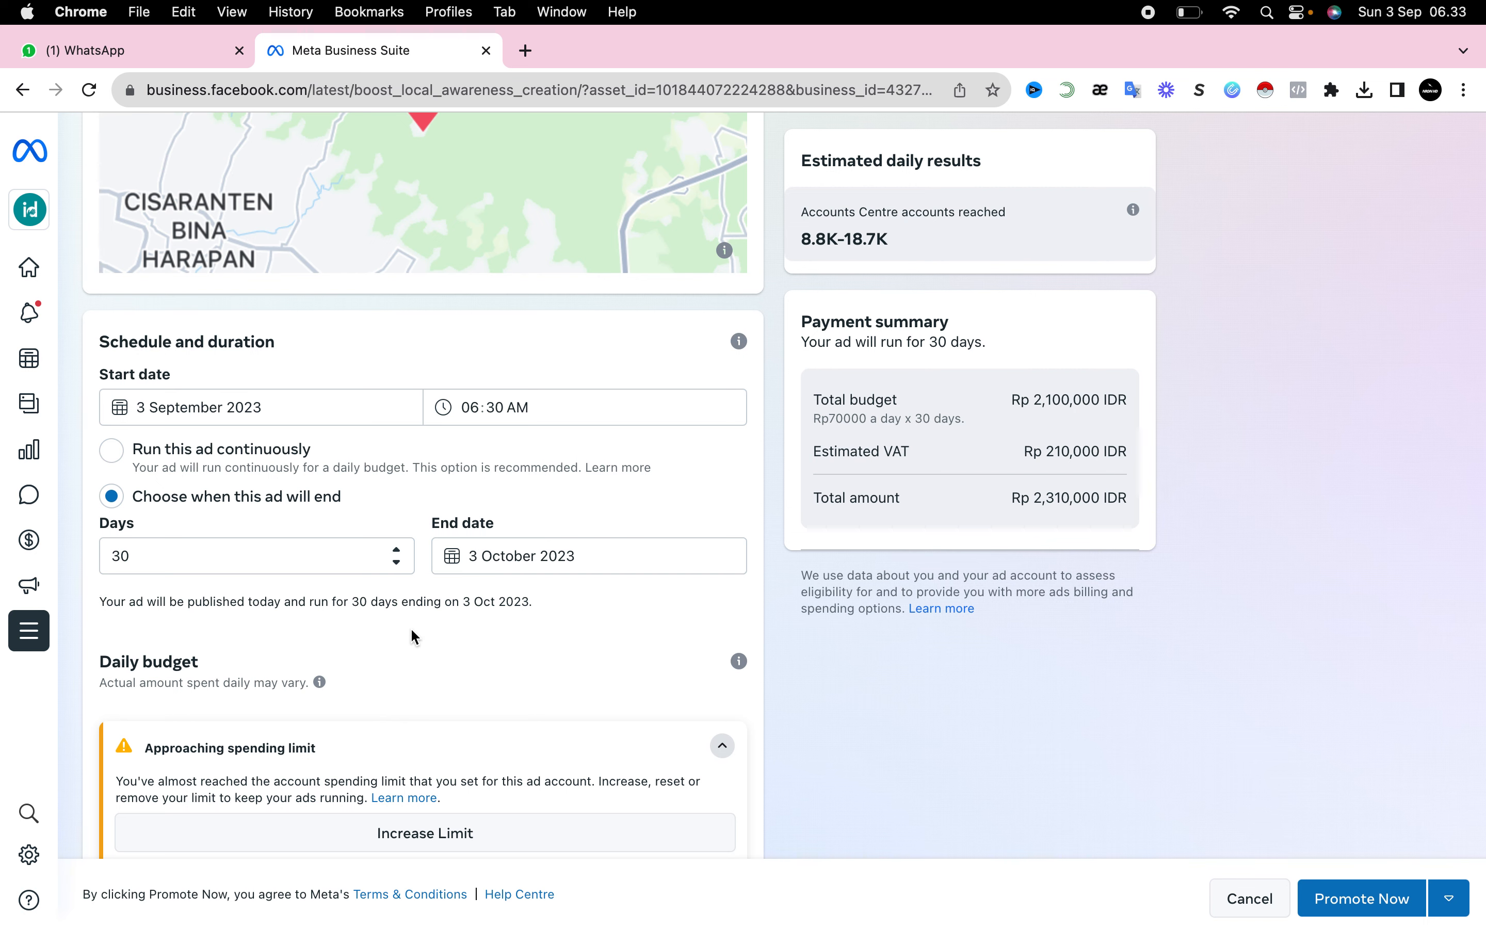
- Open the option to increase the spending limit in the daily budget section, and close the add-funds form without adding money
{"action": "scroll", "coordinate": [409, 626], "scroll_direction": "down", "scroll_amount": 5}
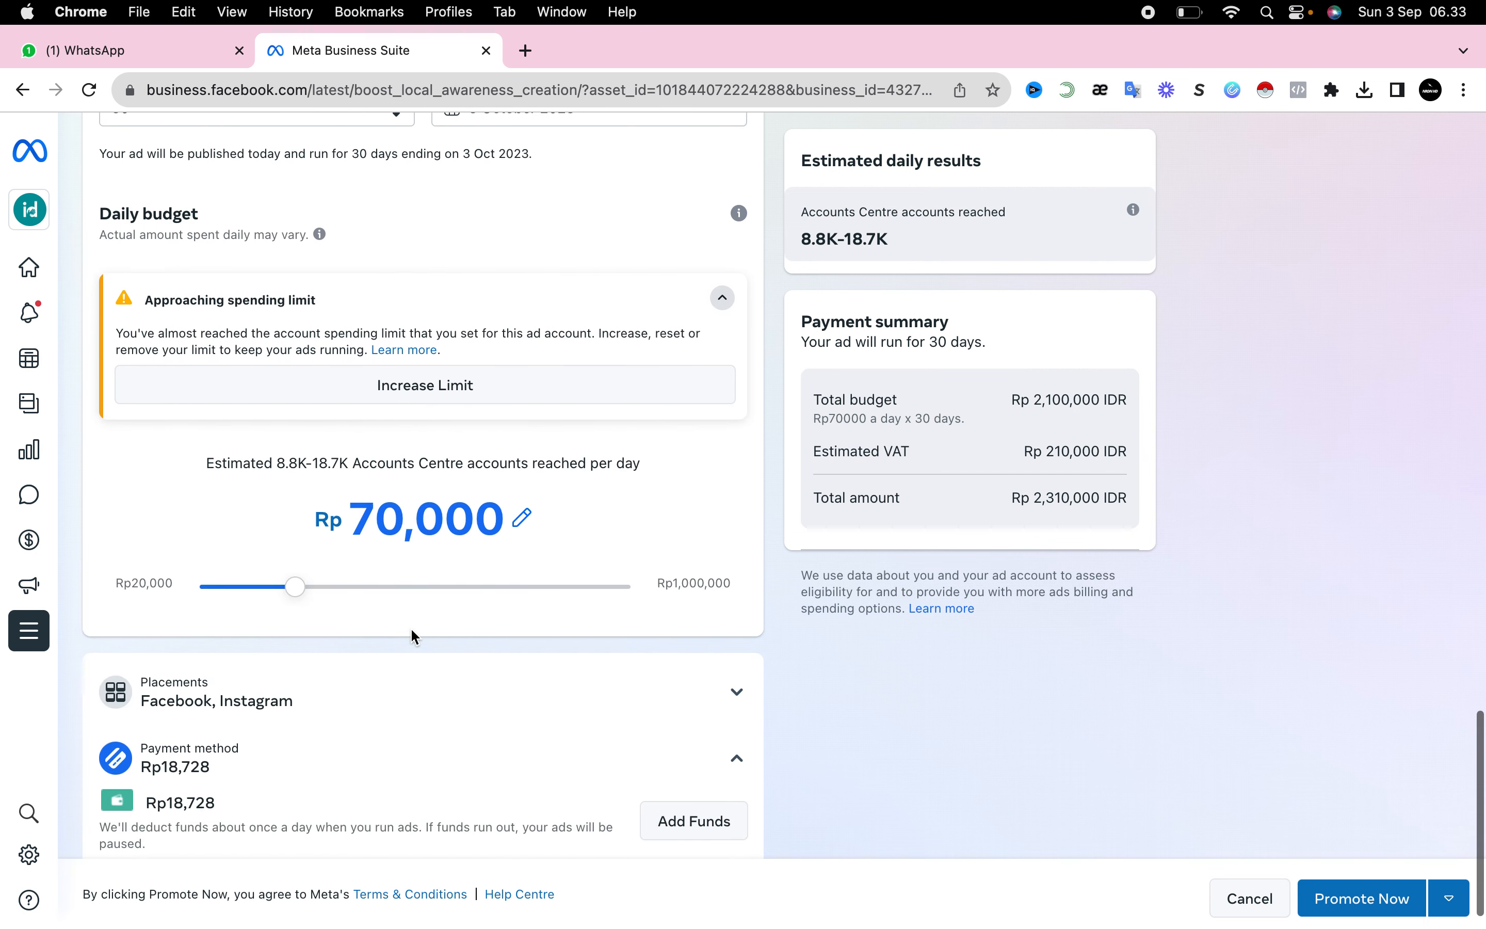
{"action": "left_click", "coordinate": [424, 387]}
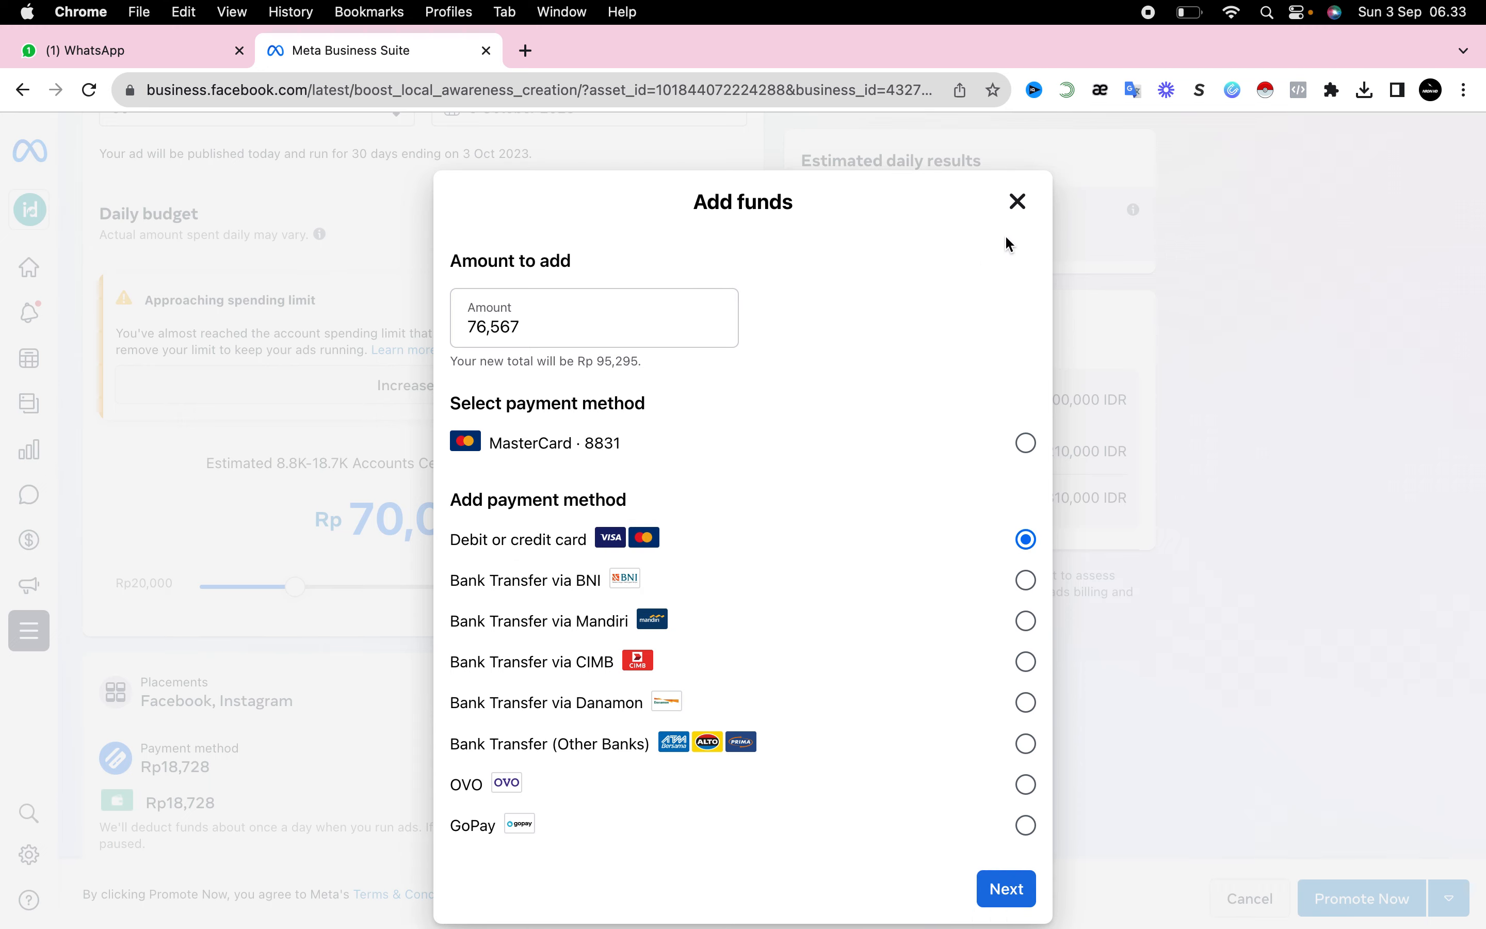
{"action": "left_click", "coordinate": [1017, 201]}
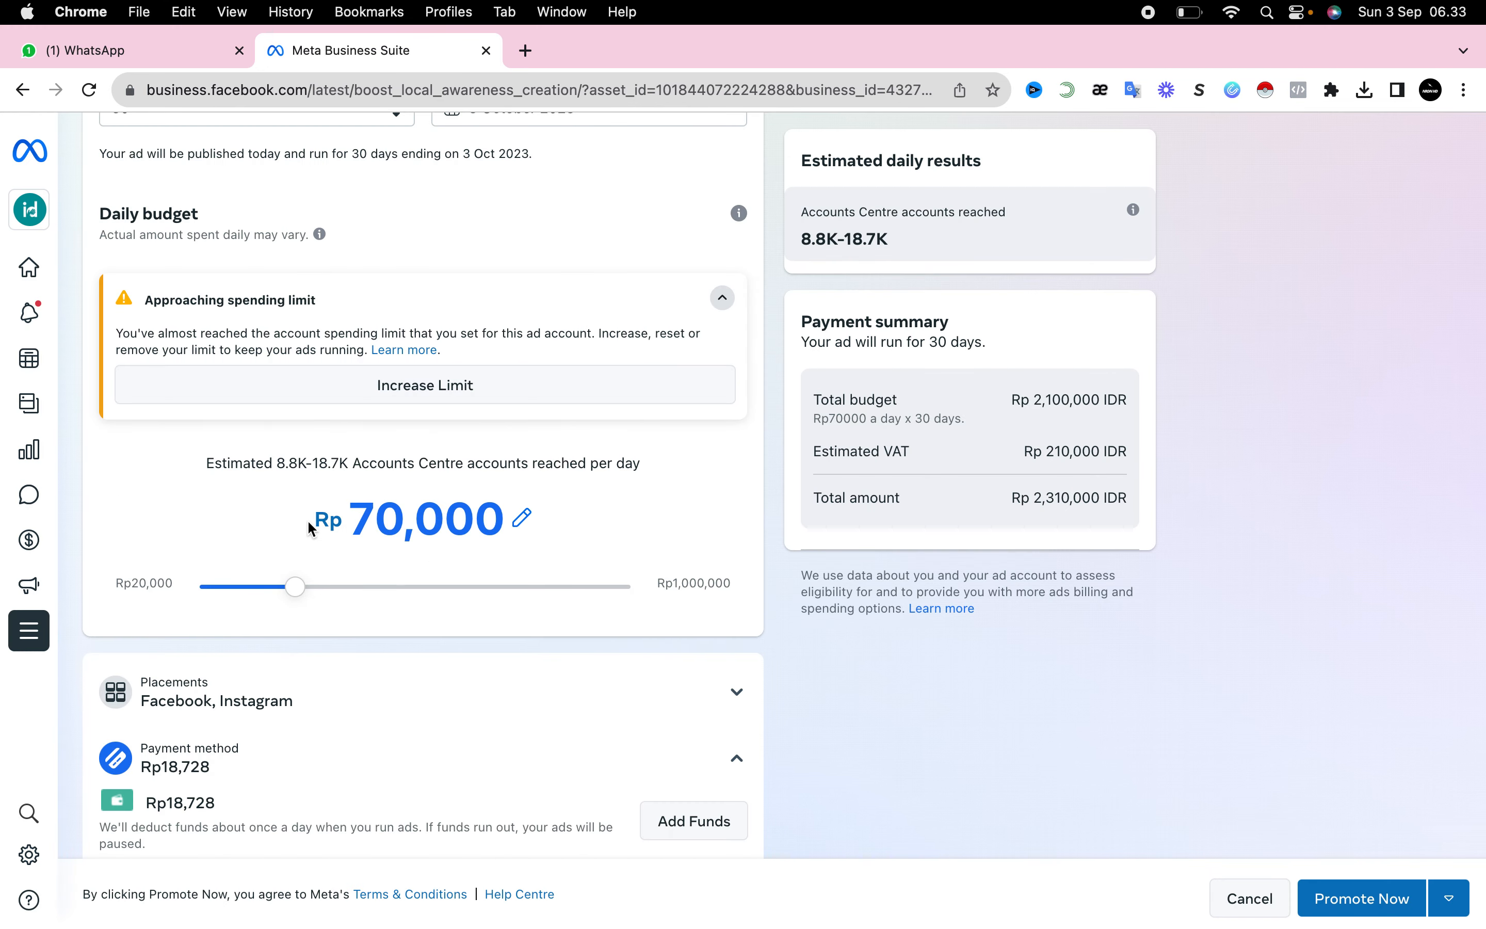
- Lower the ad's daily budget to Rp 20,000
{"action": "scroll", "coordinate": [217, 545], "scroll_direction": "down", "scroll_amount": 1}
{"action": "left_click_drag", "start_coordinate": [282, 554], "coordinate": [154, 544]}
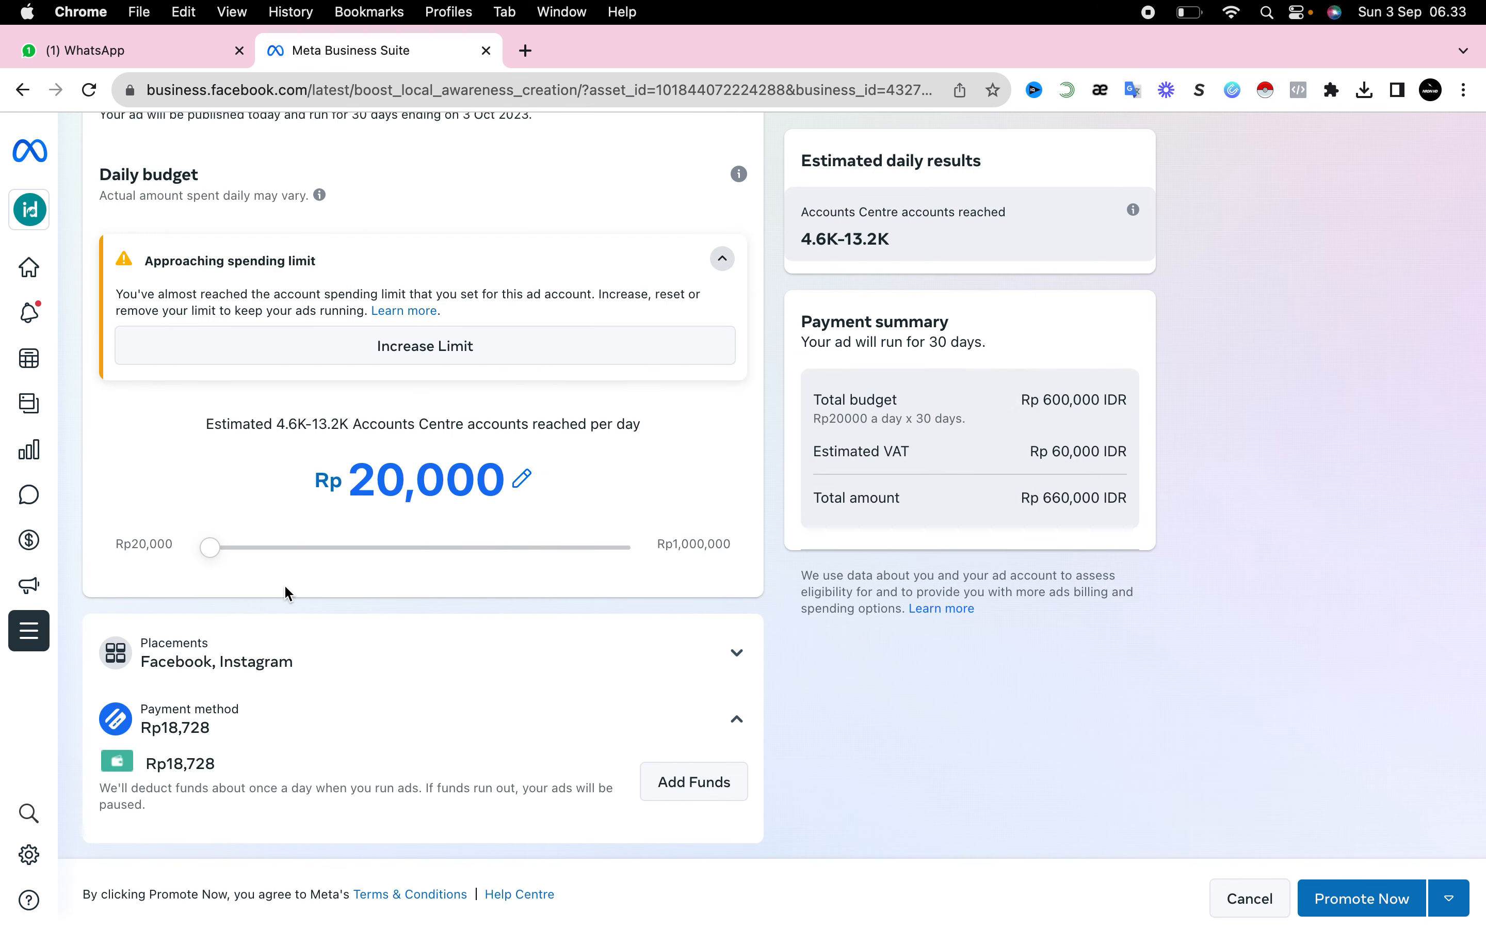
- Examine the payment methods offered for adding funds to the ad account, and close the form without choosing one
{"action": "scroll", "coordinate": [378, 583], "scroll_direction": "down", "scroll_amount": 1}
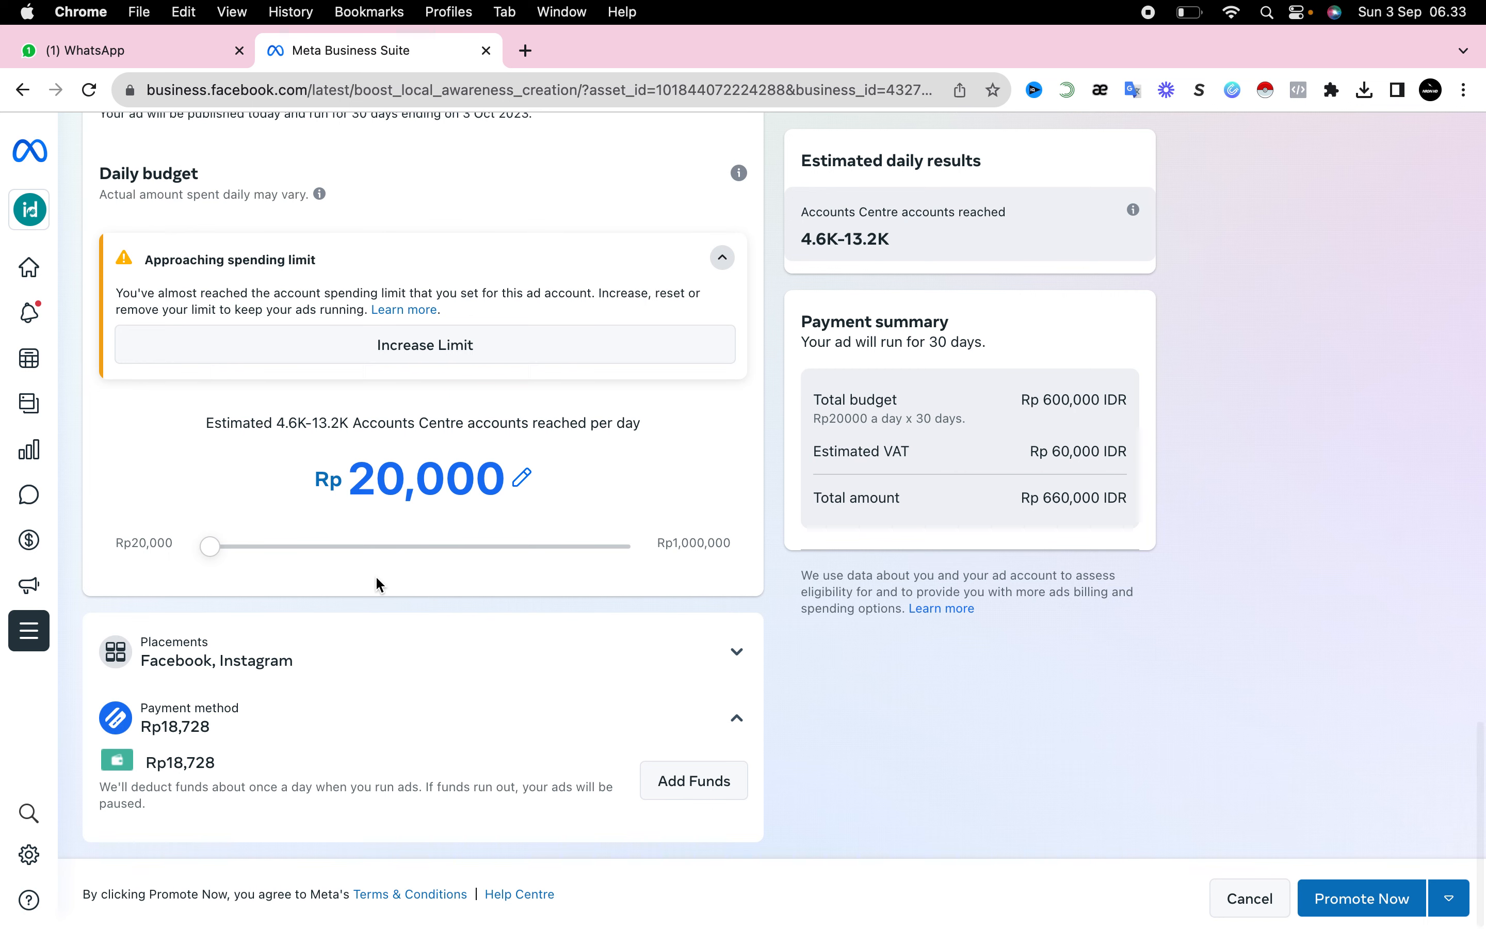
{"action": "left_click", "coordinate": [700, 787]}
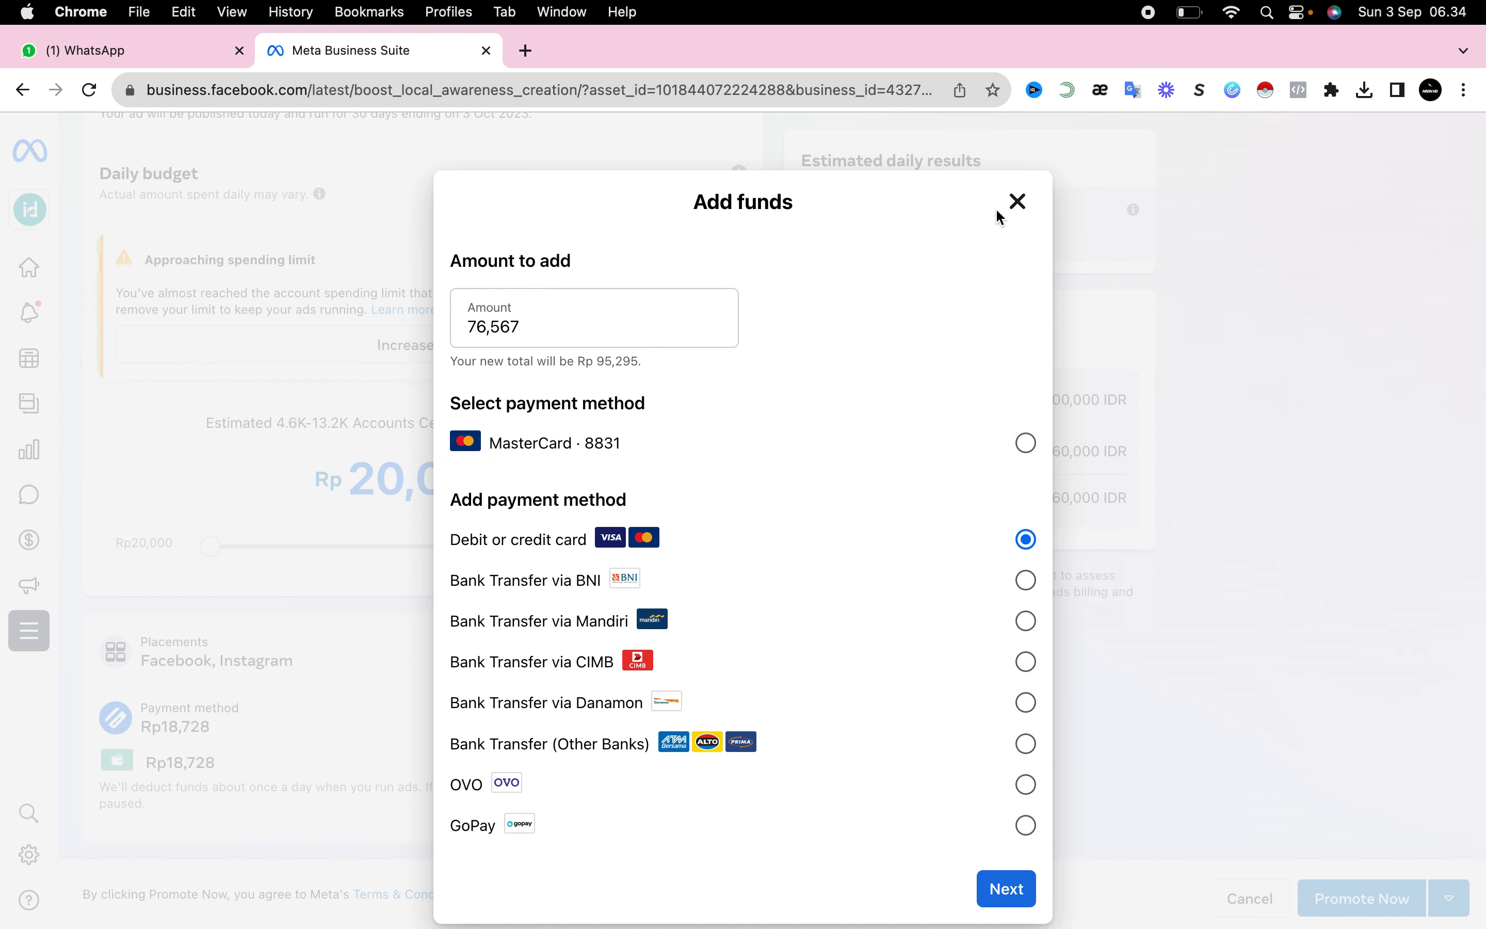
{"action": "left_click", "coordinate": [1019, 206]}
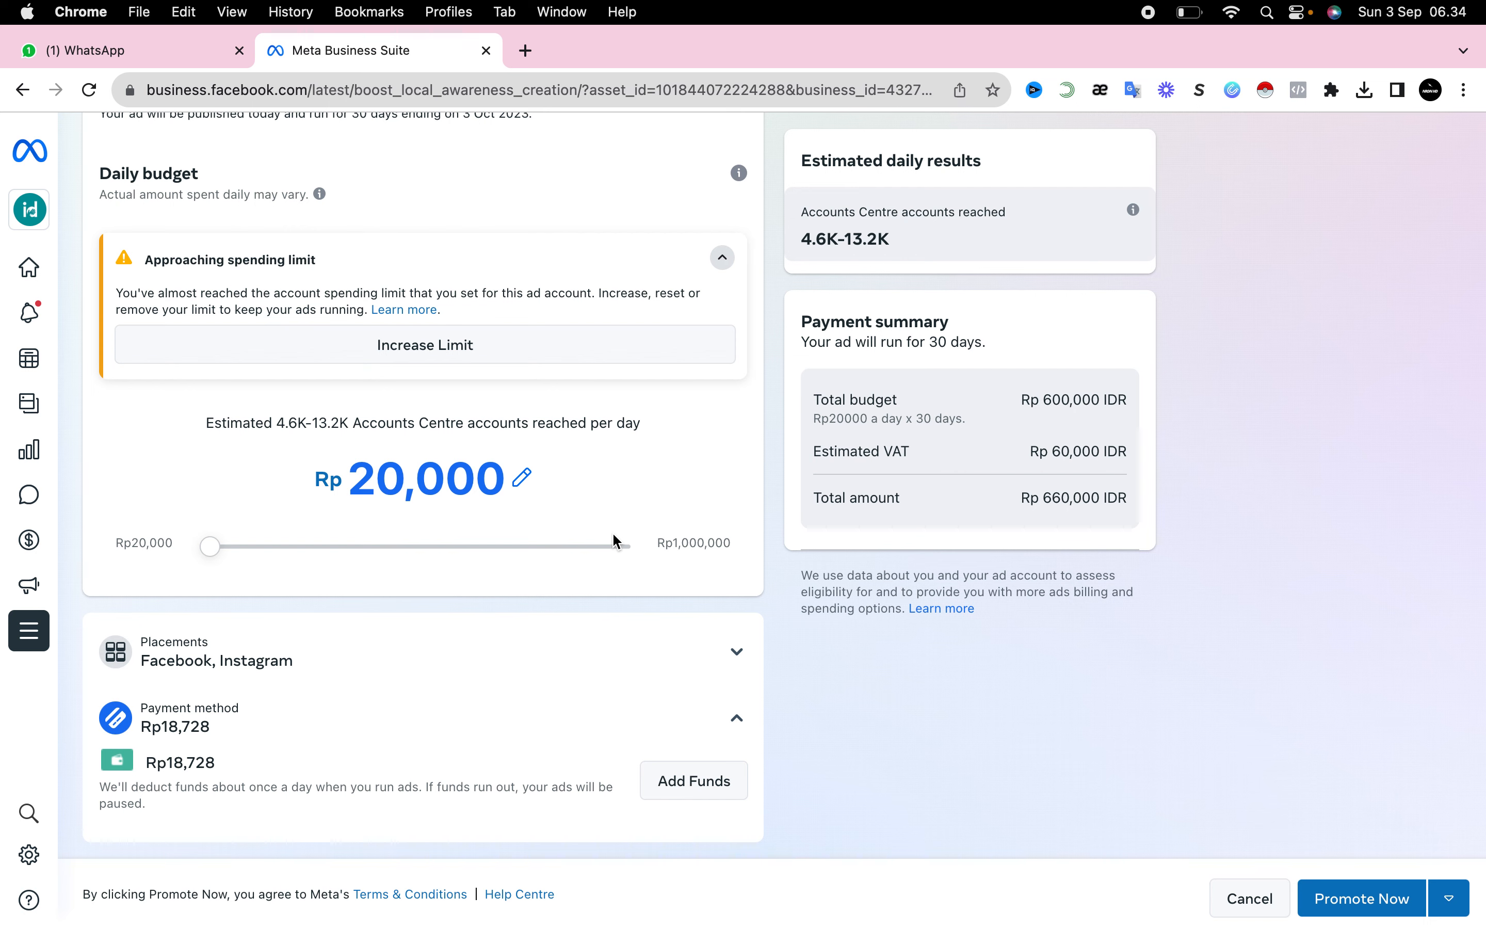
- Review the completed ad setup from the schedule and creative back up to the audience settings and ad preview
{"action": "scroll", "coordinate": [782, 570], "scroll_direction": "up", "scroll_amount": 15}
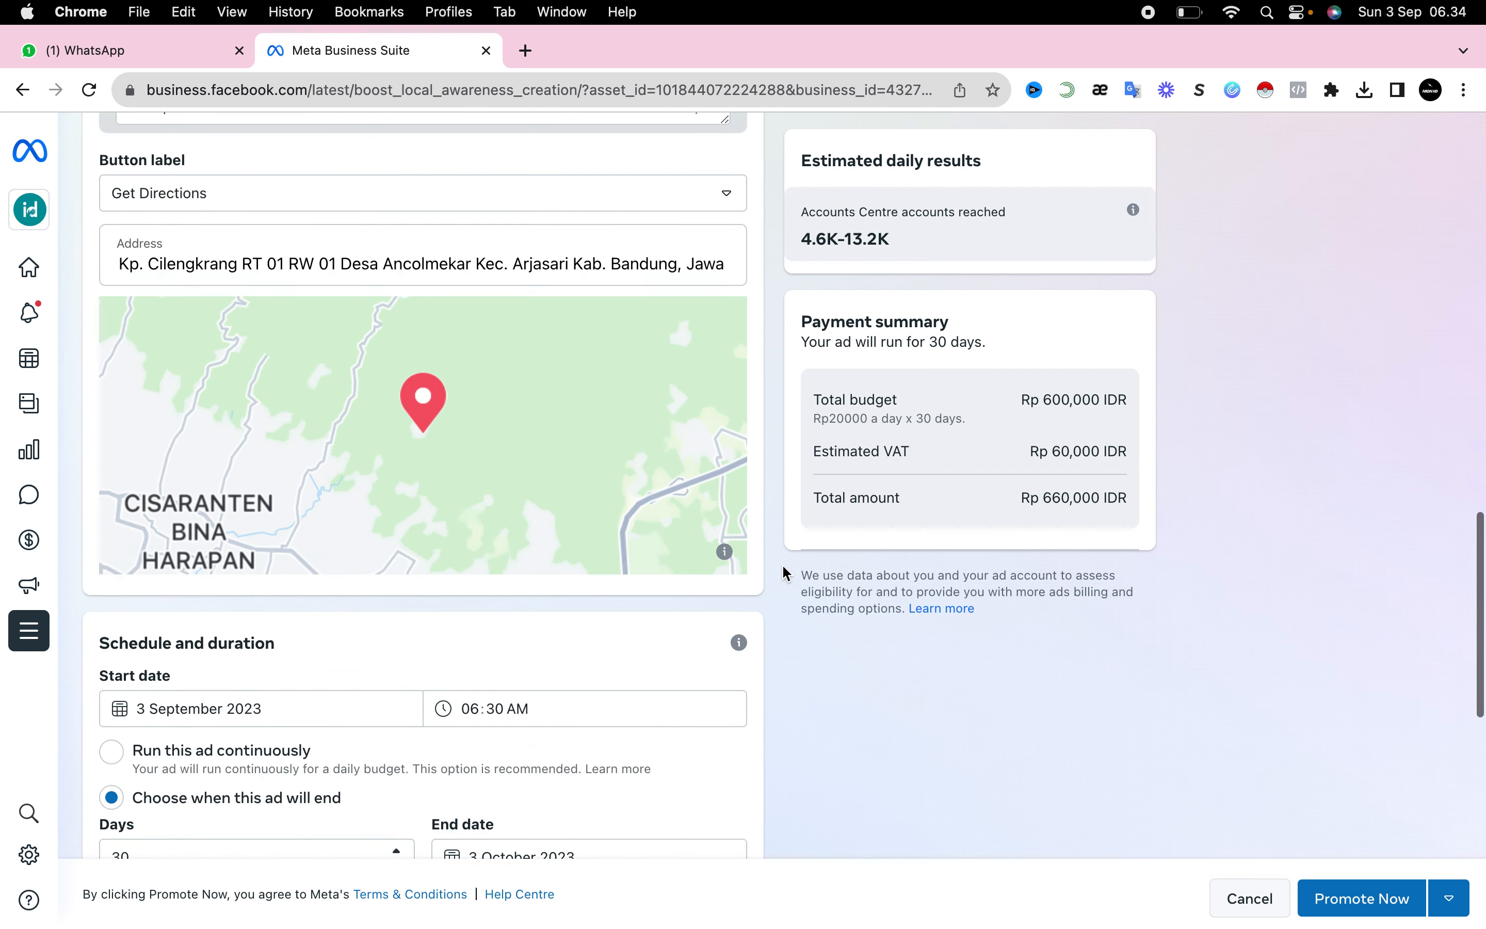
{"action": "scroll", "coordinate": [782, 570], "scroll_direction": "up", "scroll_amount": 5}
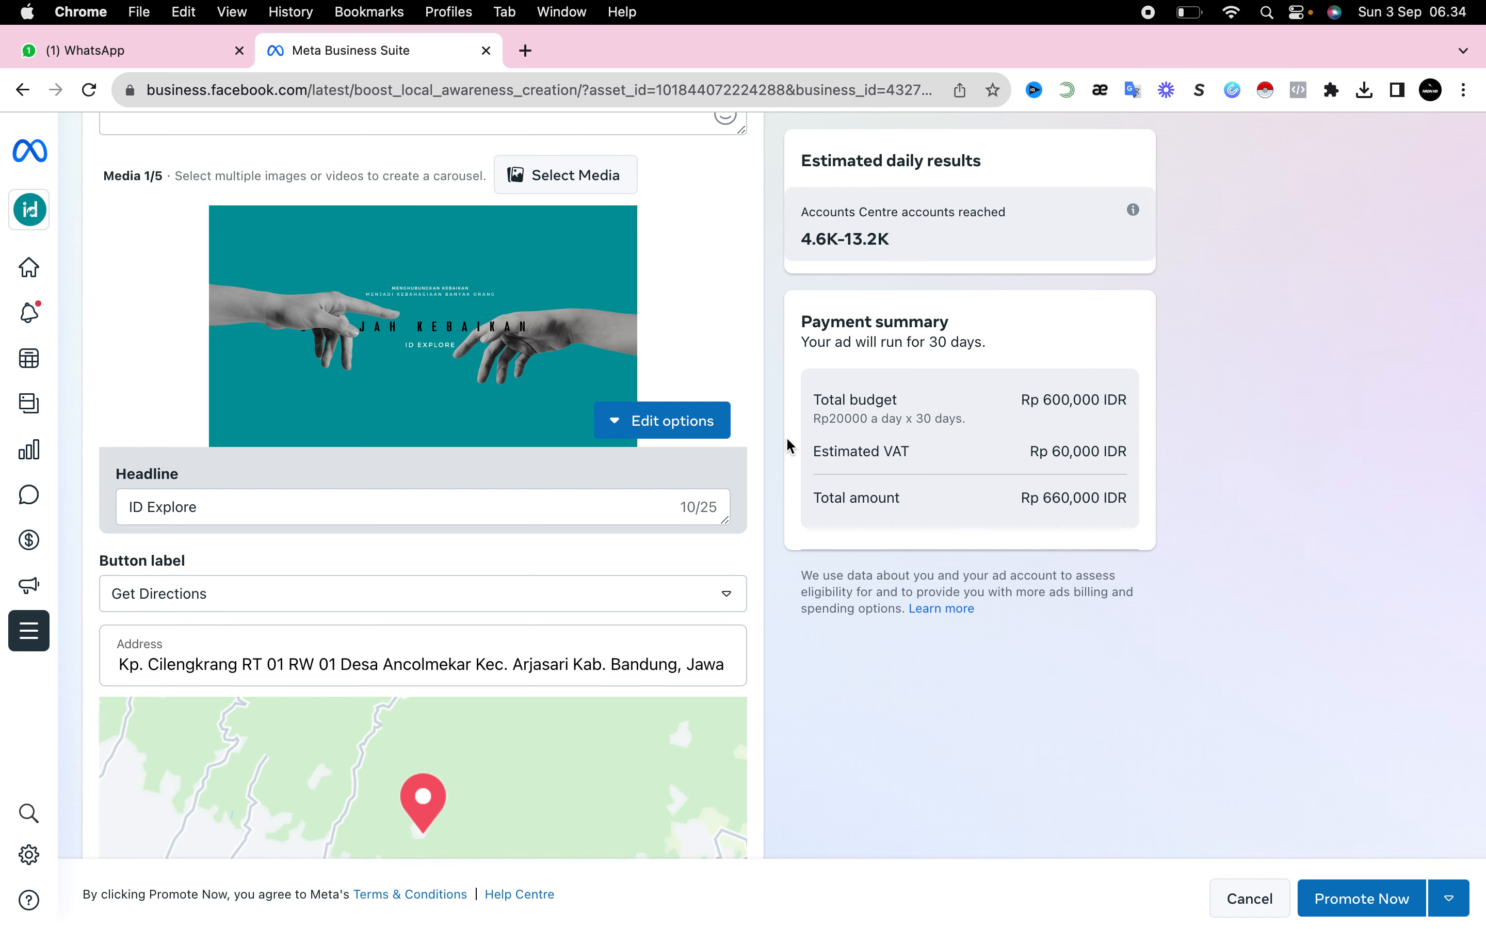
{"action": "scroll", "coordinate": [789, 444], "scroll_direction": "up", "scroll_amount": 10}
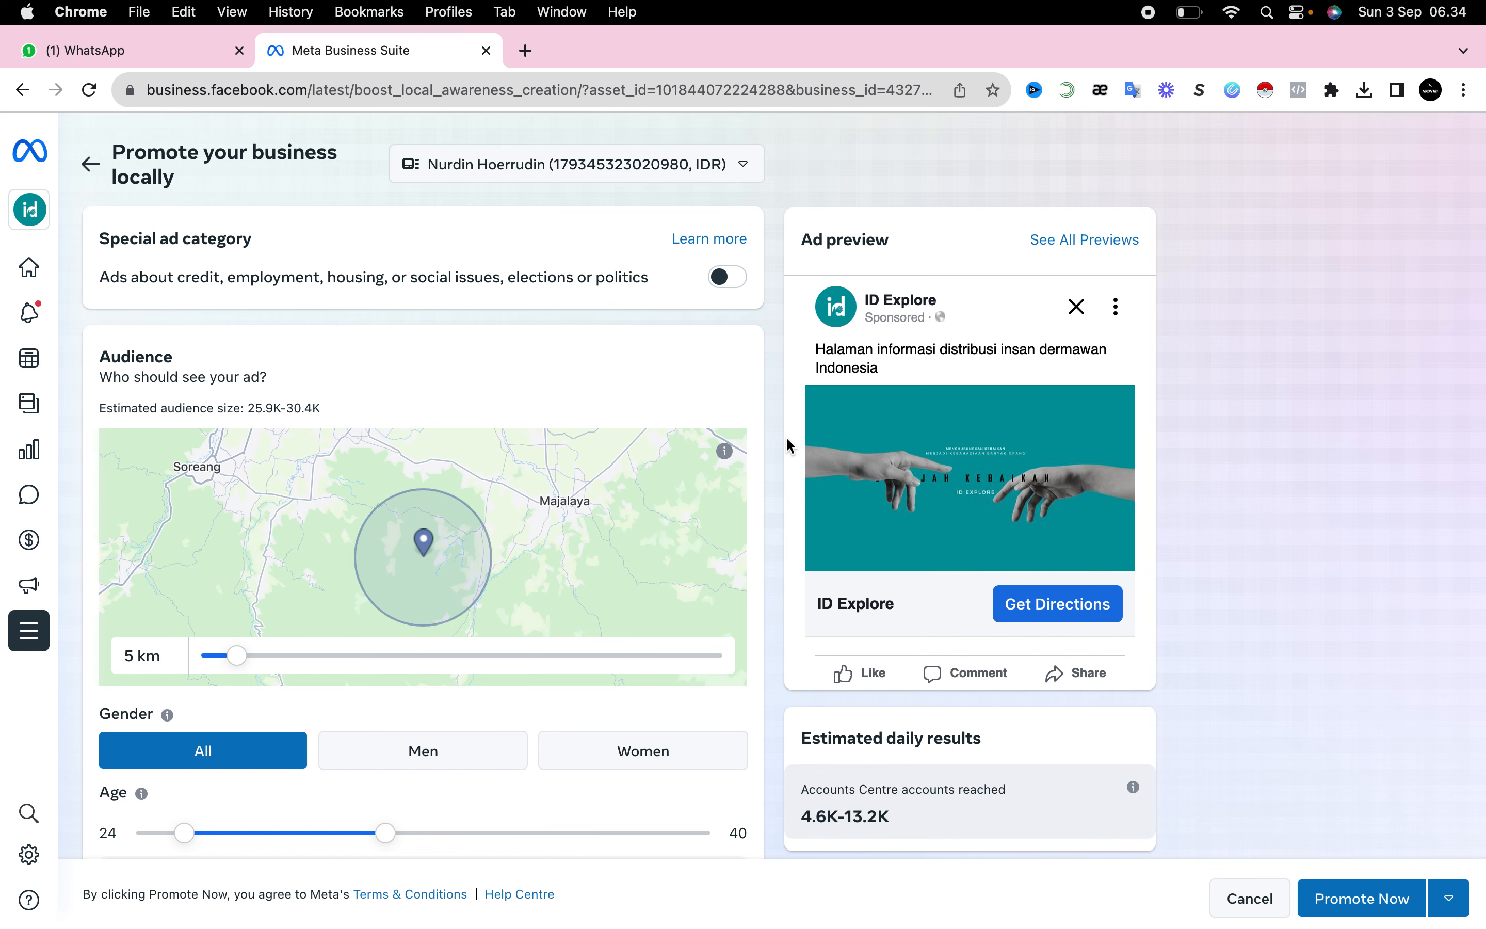
{"action": "scroll", "coordinate": [786, 437], "scroll_direction": "down", "scroll_amount": 4}
{"action": "scroll", "coordinate": [786, 436], "scroll_direction": "up", "scroll_amount": 4}
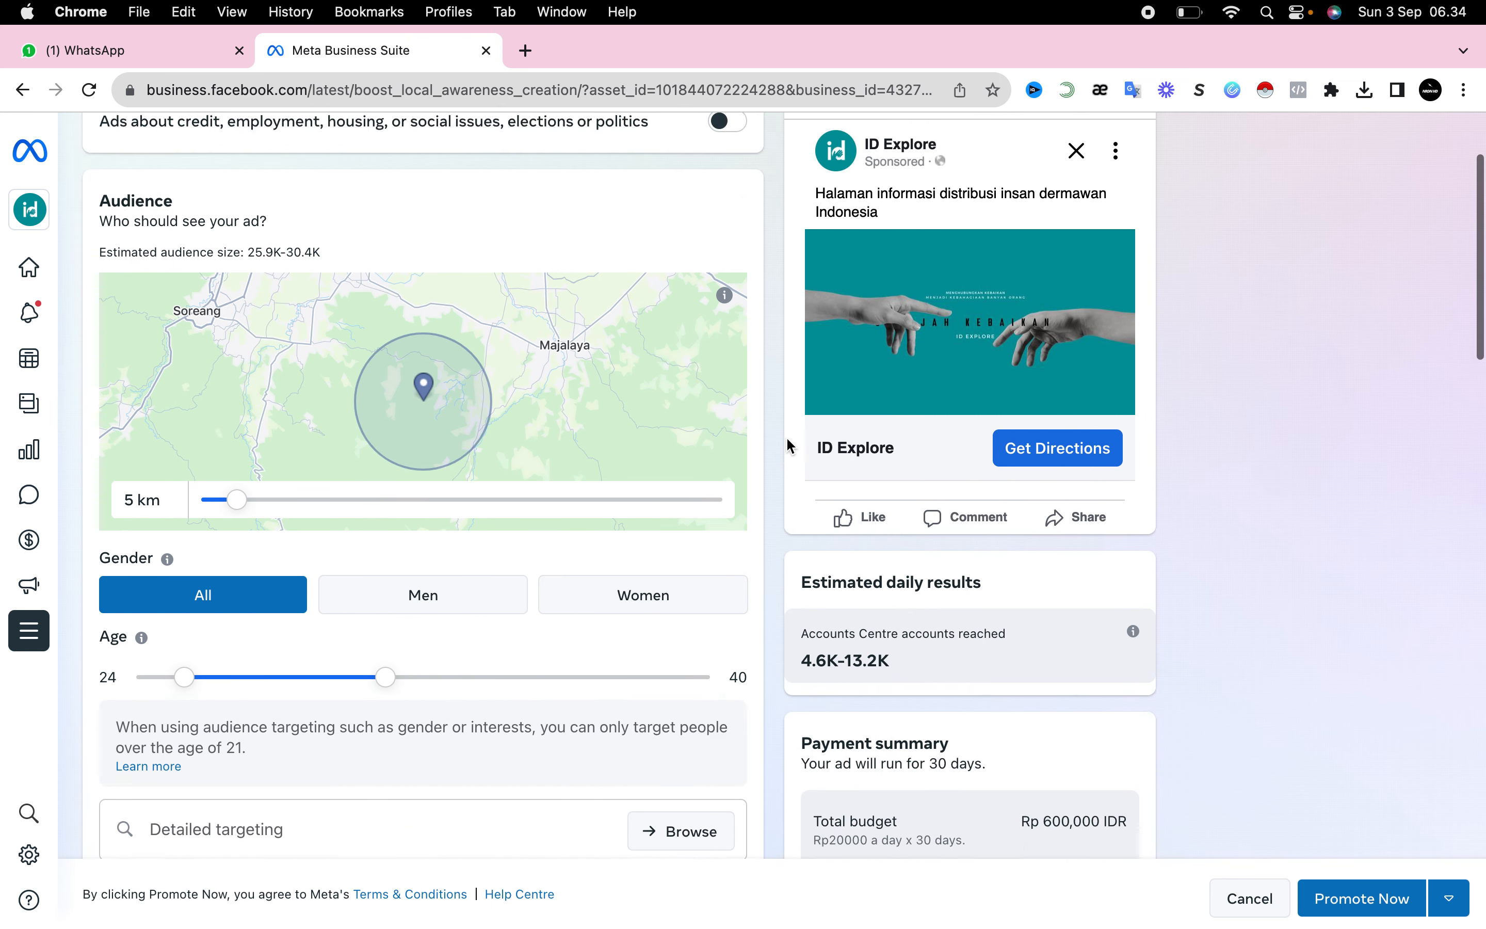